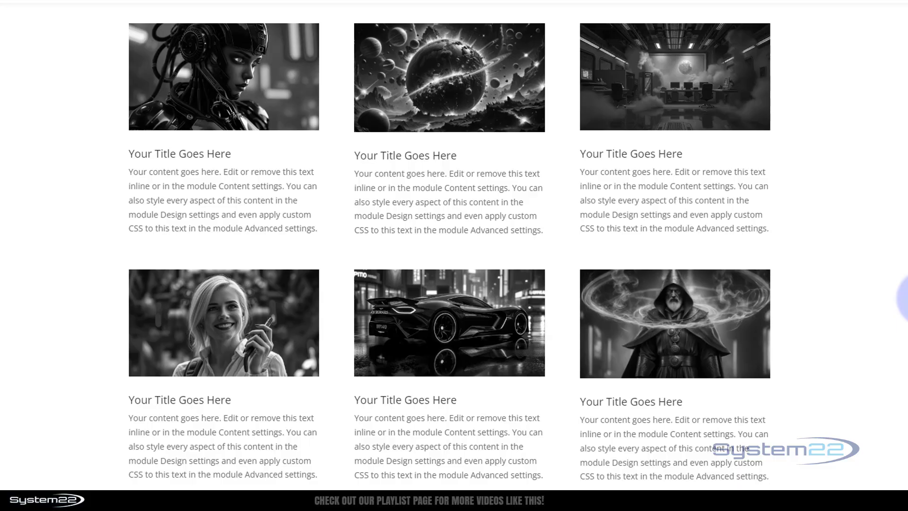
# Step: Examine the live page's image blurbs, Big News banner, colored cards and lower images for their hover color effects
pyautogui.scroll(-7, 454, 256)
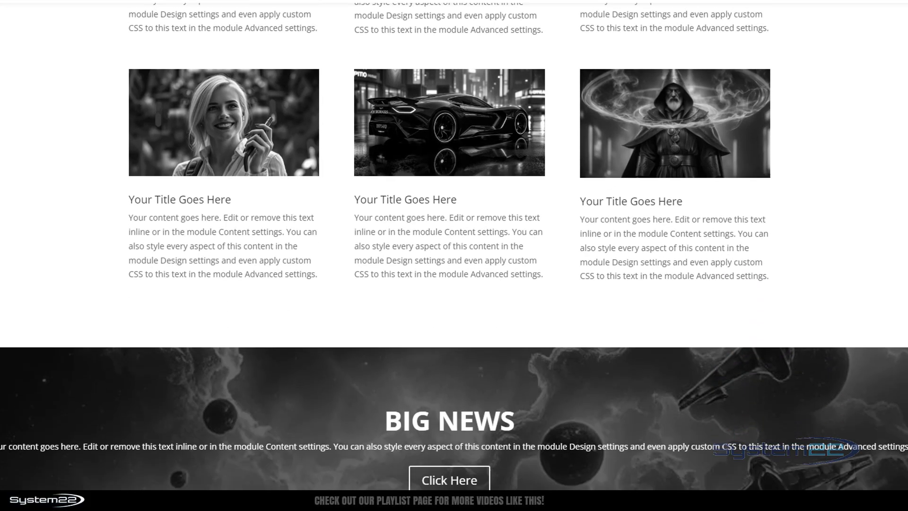
pyautogui.scroll(-1, 454, 255)
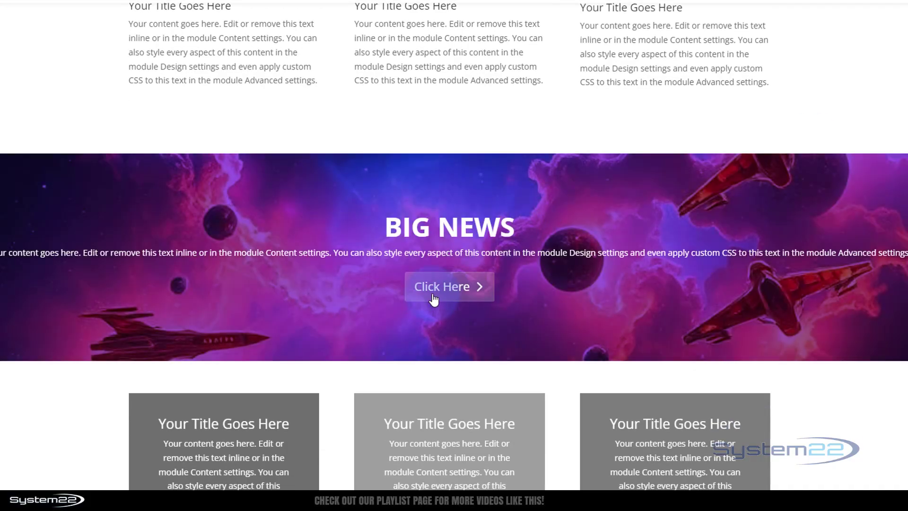
pyautogui.scroll(-7, 830, 284)
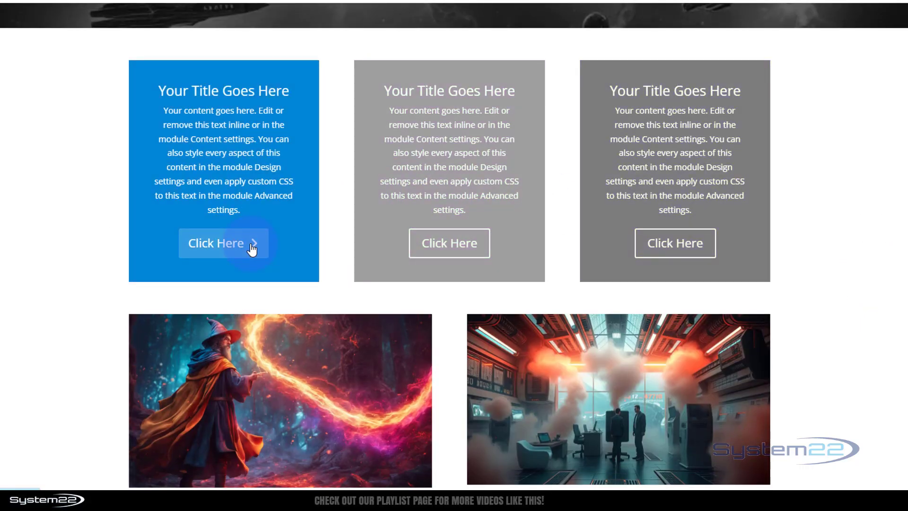
pyautogui.scroll(-2, 39, 223)
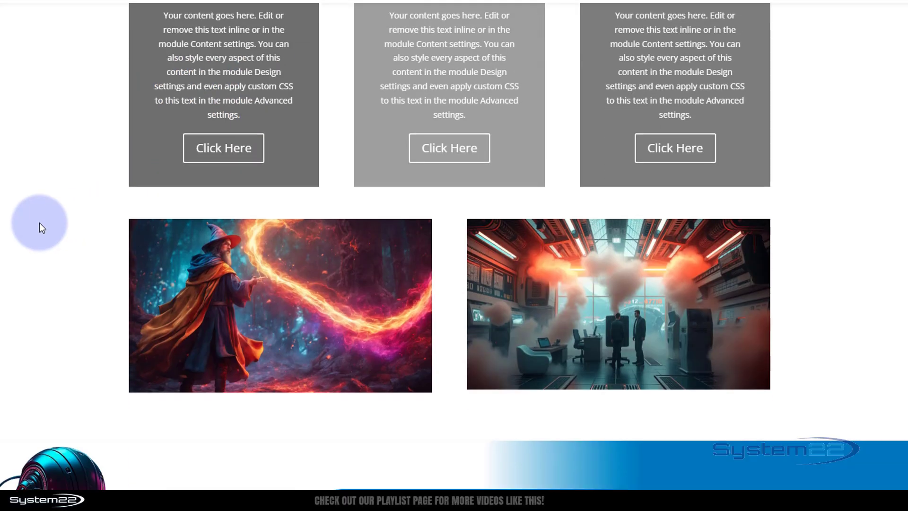
pyautogui.scroll(1, 39, 222)
pyautogui.scroll(-3, 39, 223)
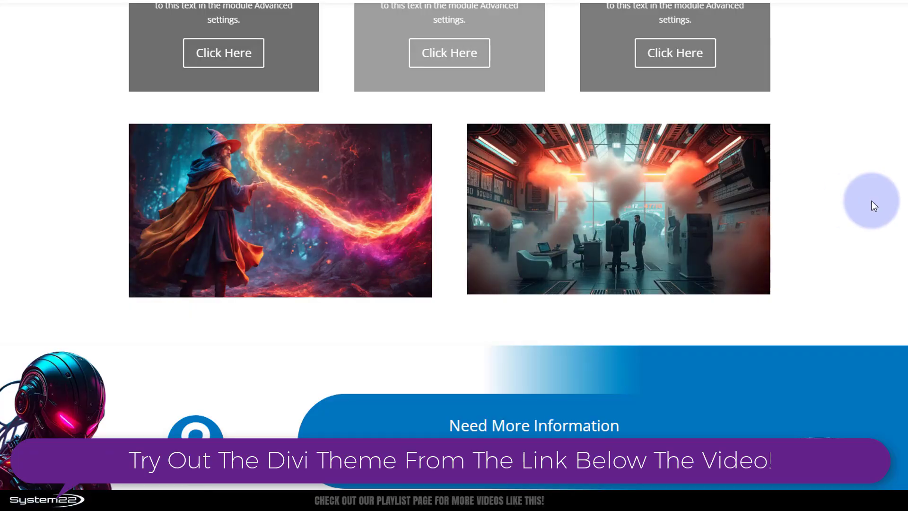
pyautogui.scroll(-1, 877, 213)
pyautogui.scroll(6, 879, 211)
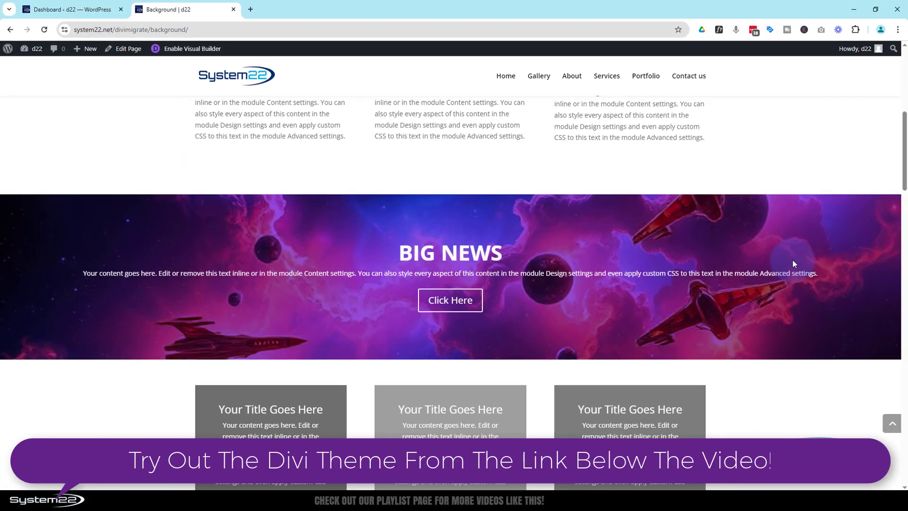
pyautogui.scroll(7, 793, 263)
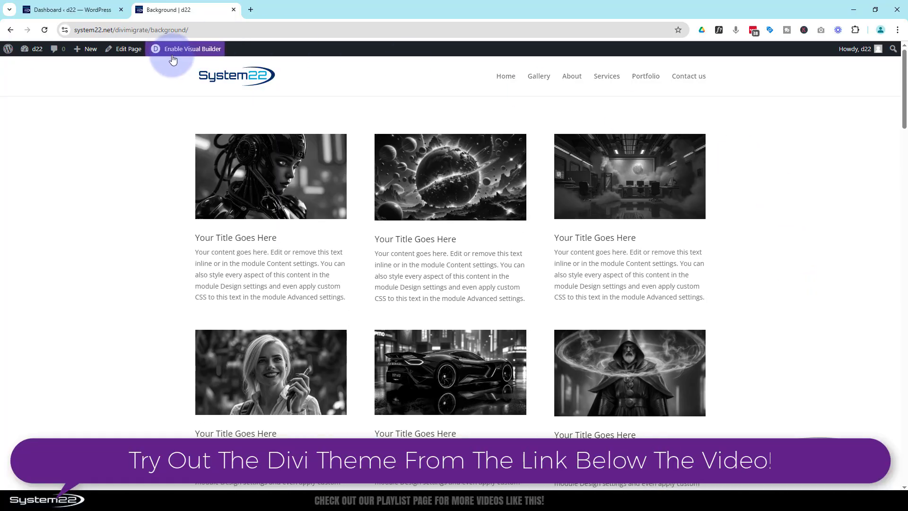
# Step: Enable the Visual Builder for the page and delete the first row of three image blurbs
pyautogui.click(187, 52)
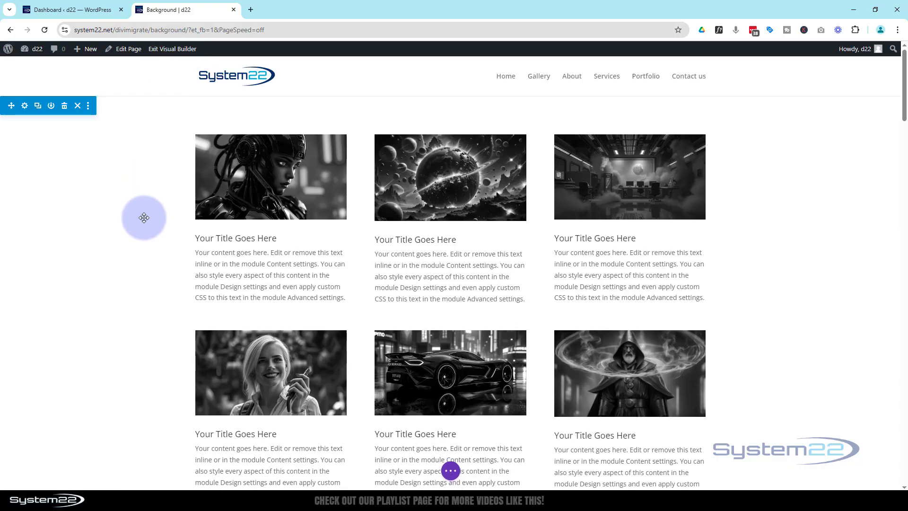
pyautogui.moveTo(343, 236)
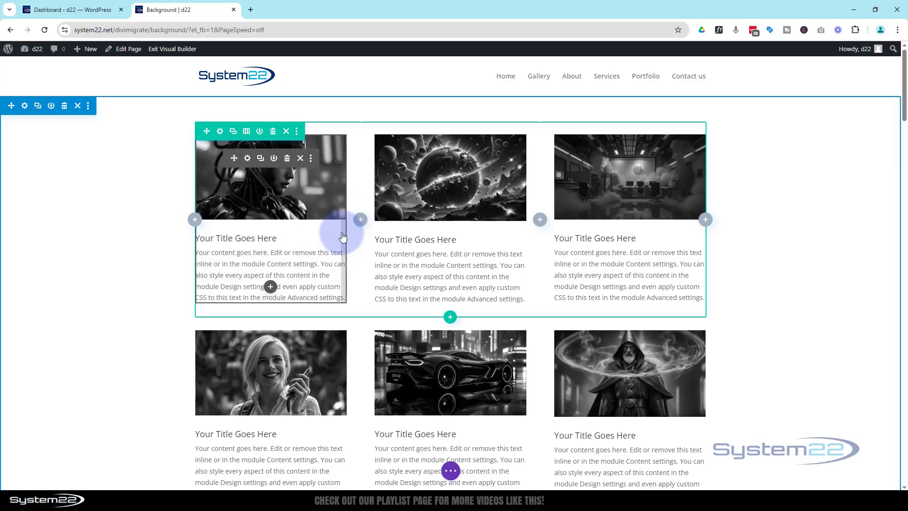
pyautogui.click(273, 131)
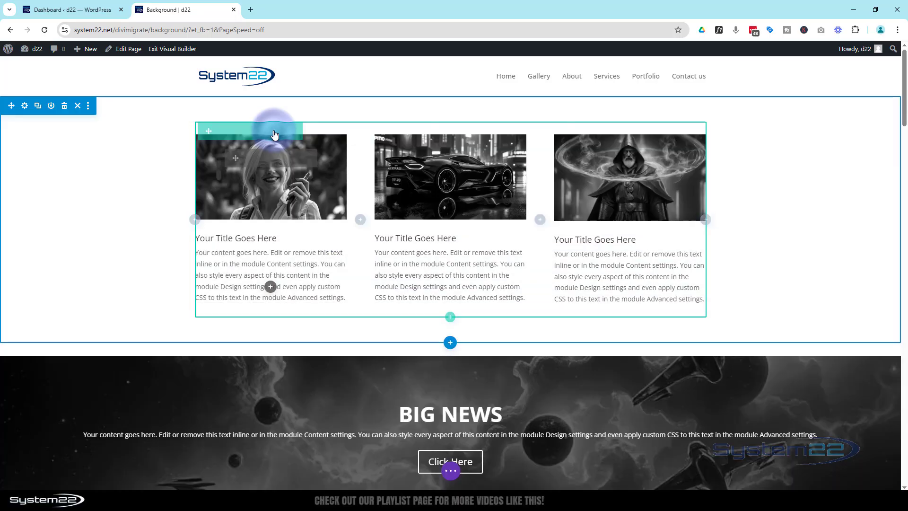
# Step: Insert a new three-equal-column row below the remaining blurb row and add a Blurb module to its first column
pyautogui.click(450, 317)
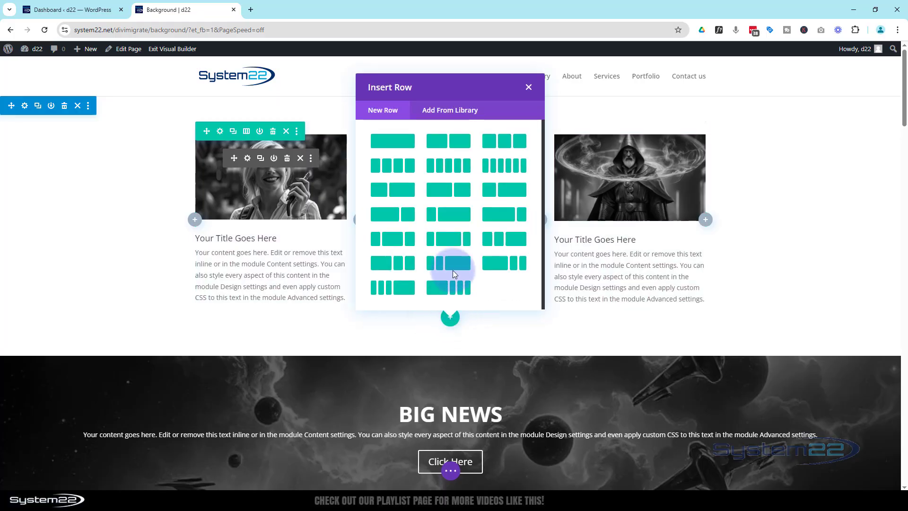
pyautogui.click(511, 145)
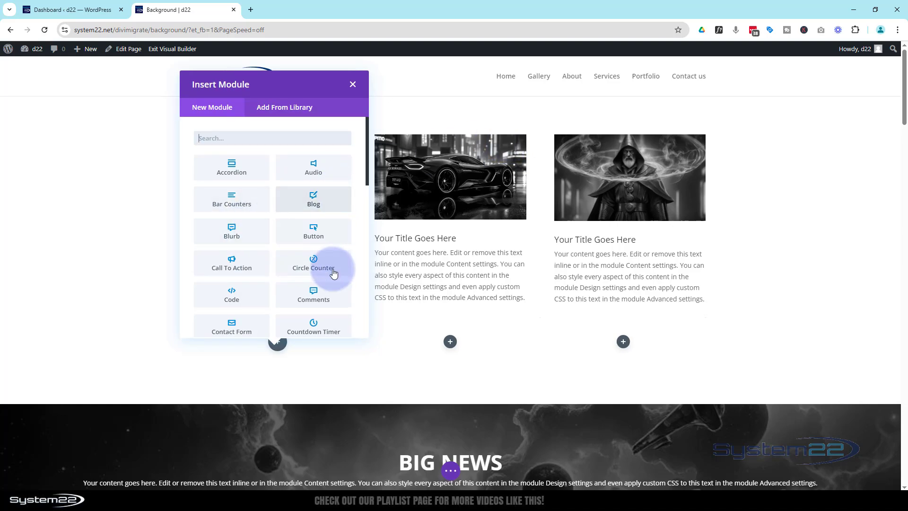
pyautogui.scroll(-1, 314, 274)
pyautogui.scroll(-4, 314, 281)
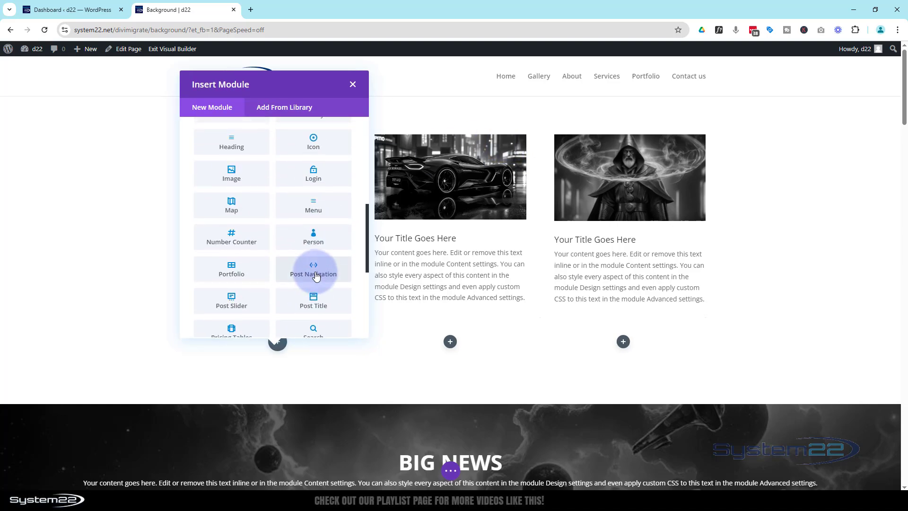
pyautogui.scroll(5, 314, 288)
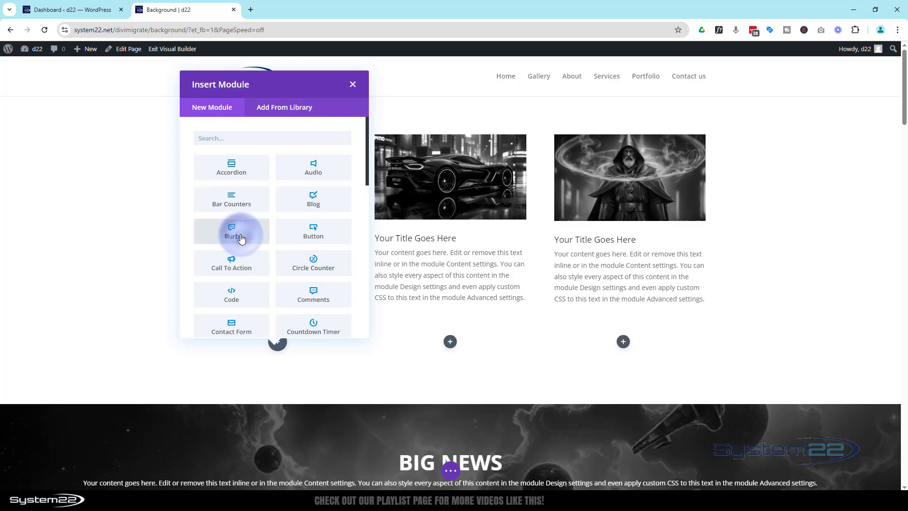
pyautogui.click(241, 237)
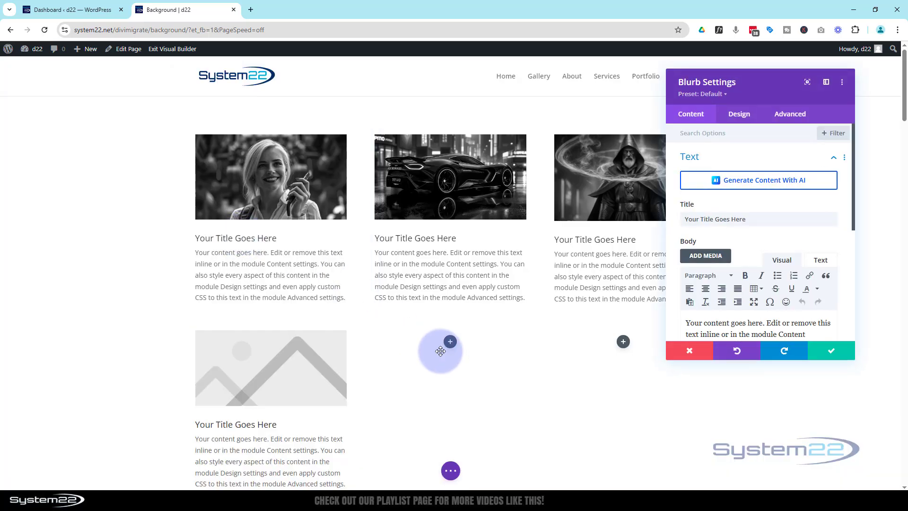
# Step: Set the new blurb's image to the pink-and-blue cyborg picture from the media library
pyautogui.scroll(-3, 442, 353)
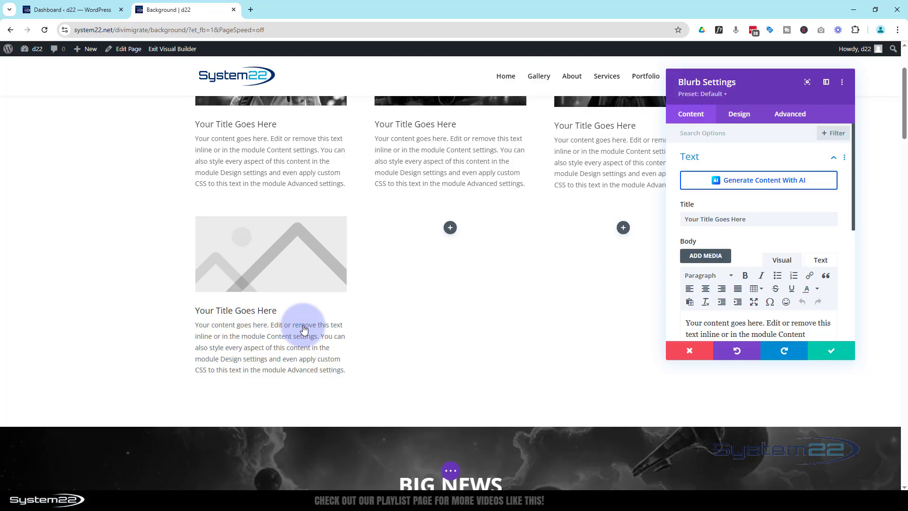
pyautogui.scroll(-5, 757, 221)
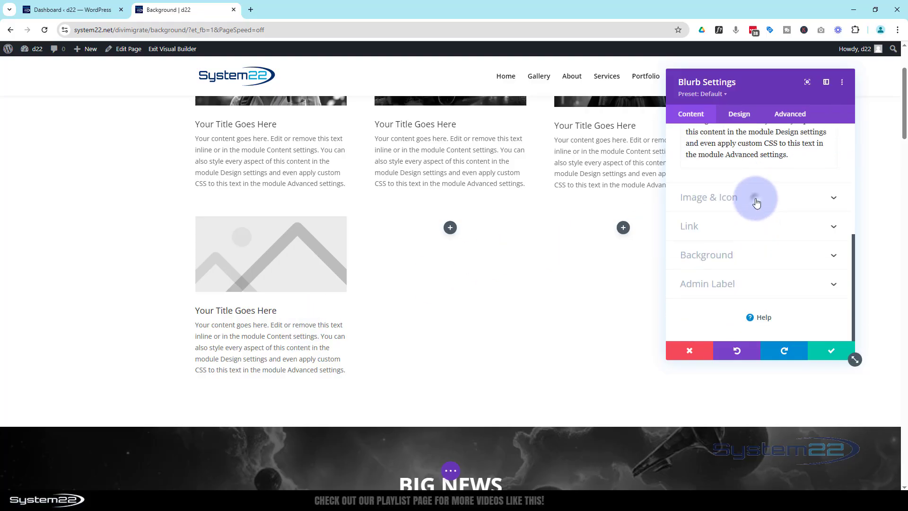
pyautogui.click(756, 202)
pyautogui.click(756, 238)
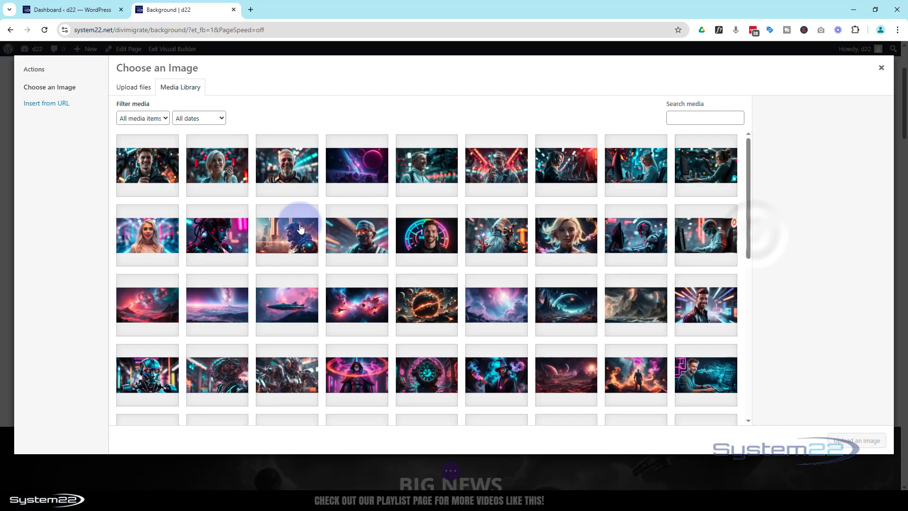
pyautogui.click(219, 235)
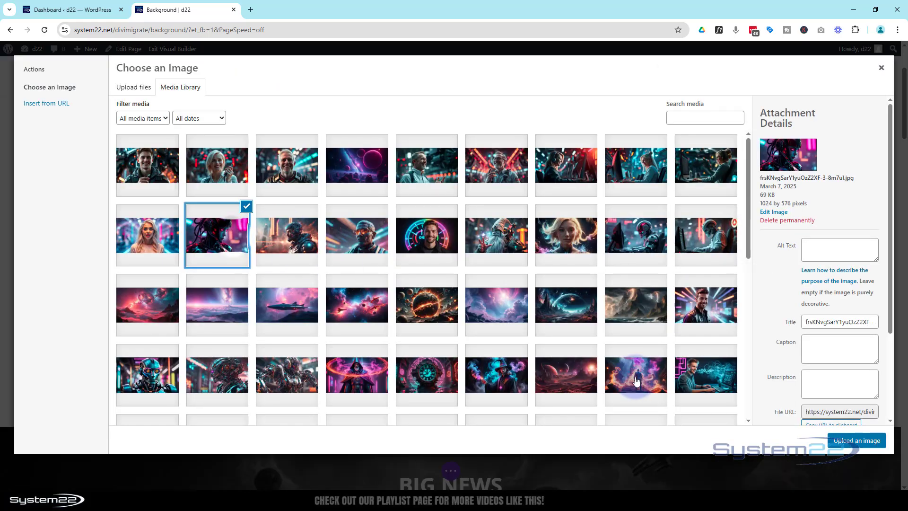
pyautogui.click(845, 442)
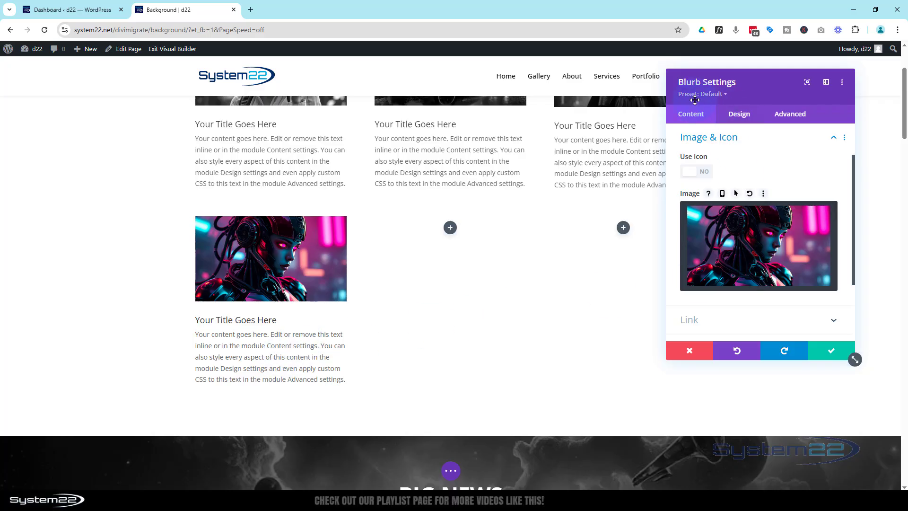
# Step: Set the new blurb's Saturation filter to 0% in its design settings
pyautogui.scroll(-2, 738, 164)
pyautogui.scroll(3, 739, 166)
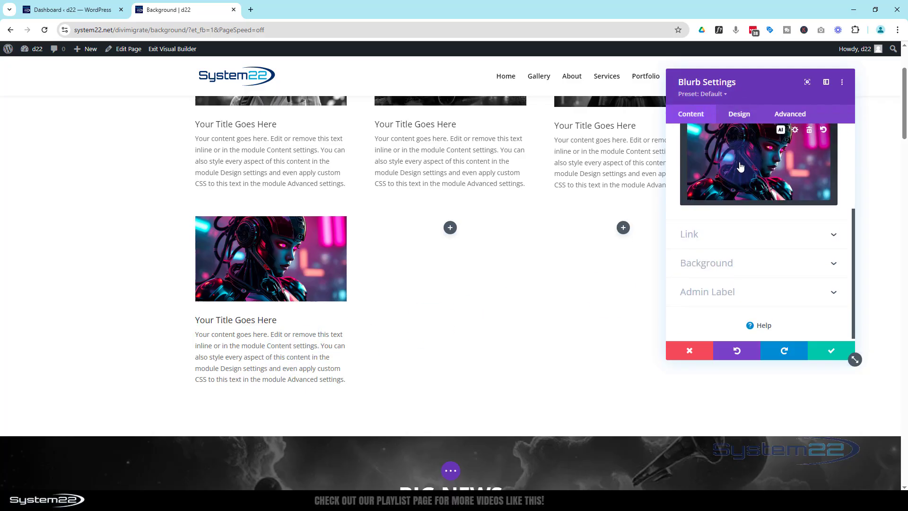
pyautogui.click(736, 157)
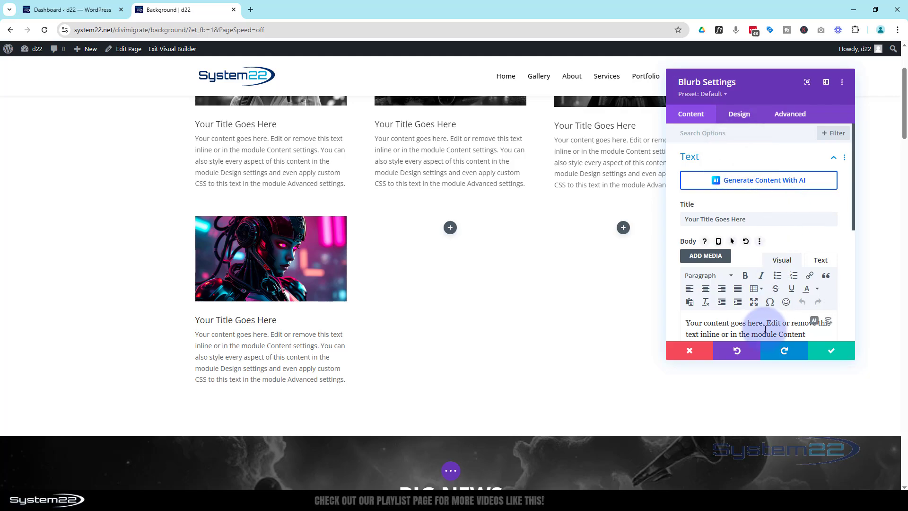
pyautogui.click(739, 115)
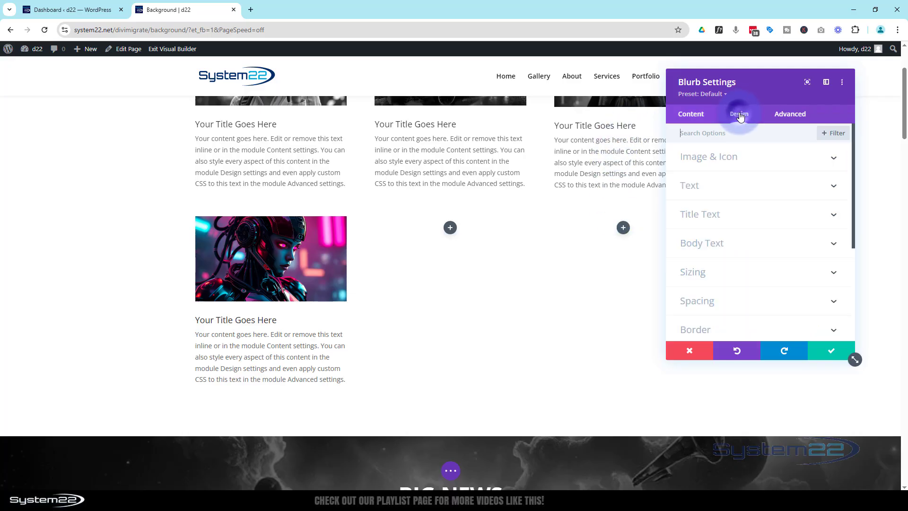
pyautogui.scroll(-2, 766, 246)
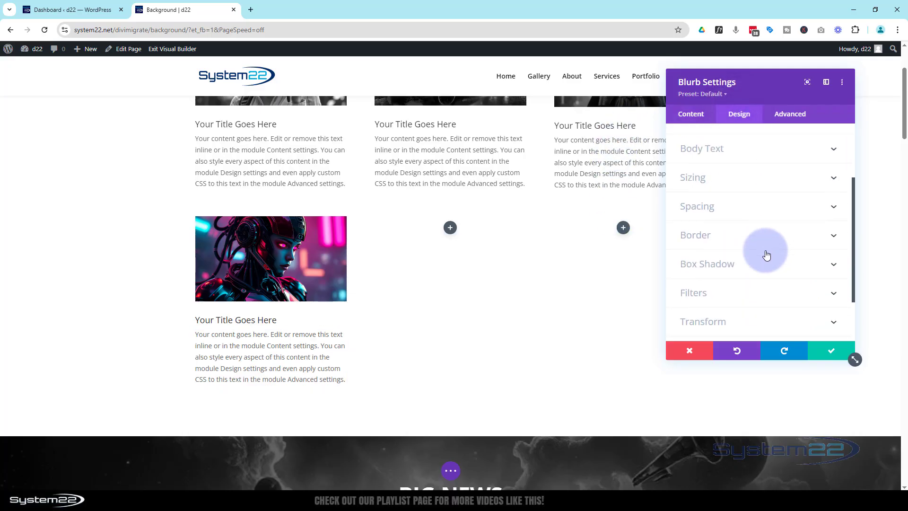
pyautogui.click(748, 294)
pyautogui.scroll(-3, 750, 296)
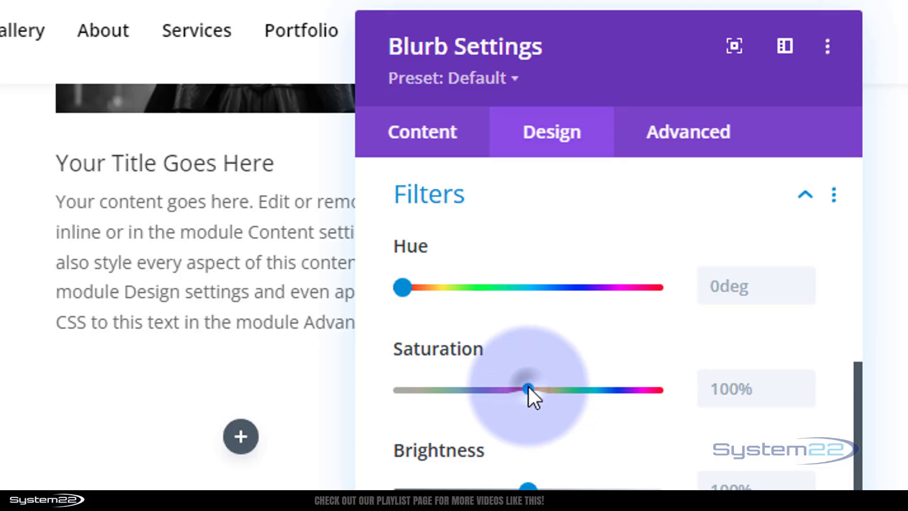
pyautogui.moveTo(527, 385); pyautogui.dragTo(374, 381)
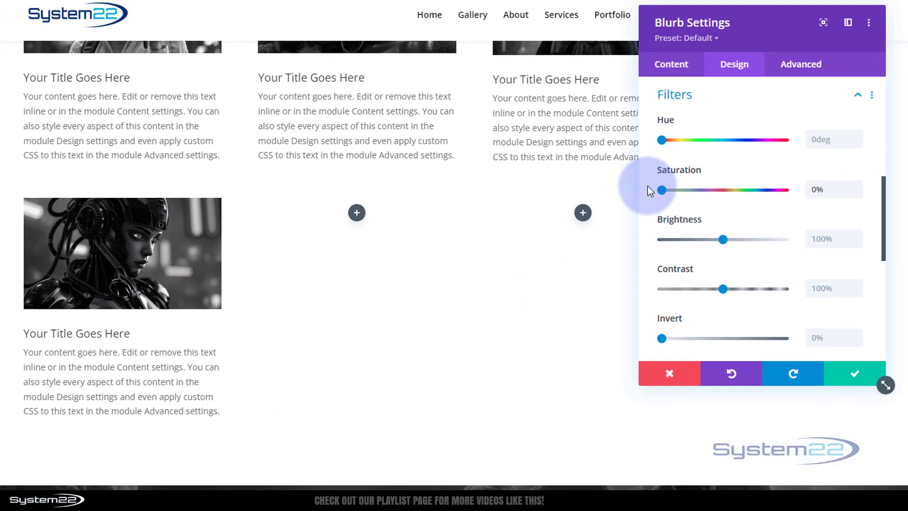
# Step: Move the Blurb Settings window beside the new blurb and set the Saturation filter's hover state to 100%
pyautogui.moveTo(750, 33); pyautogui.dragTo(394, 115)
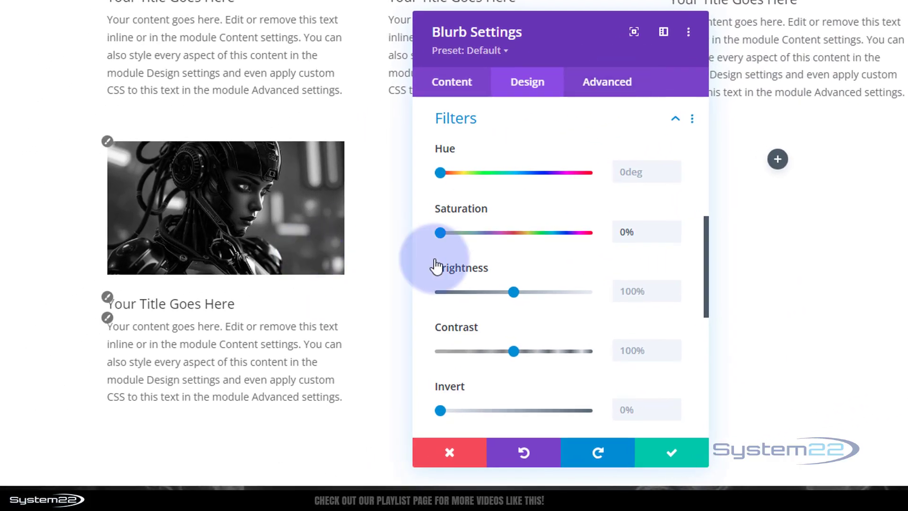
pyautogui.moveTo(455, 265)
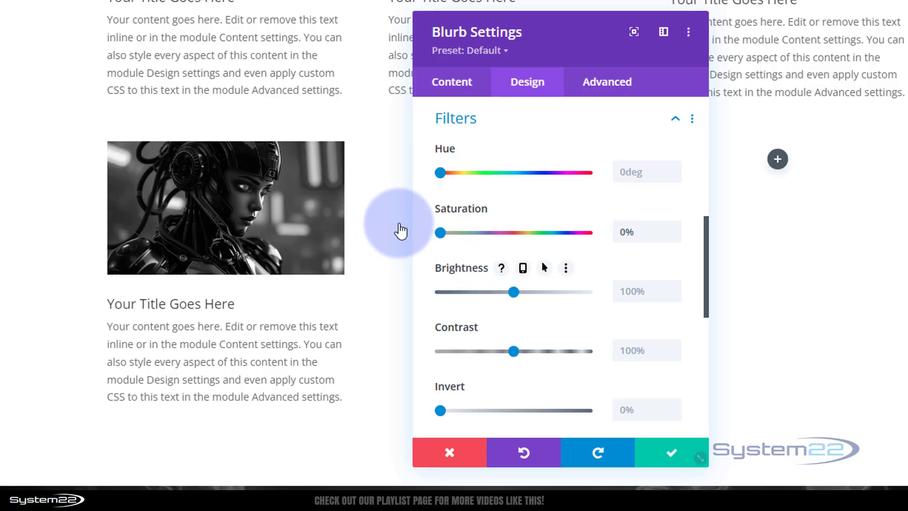
pyautogui.moveTo(445, 213)
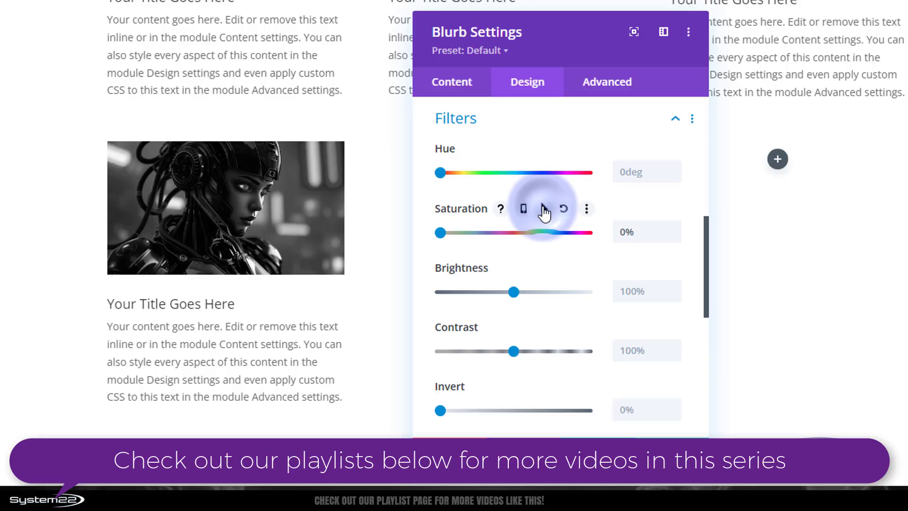
pyautogui.click(520, 208)
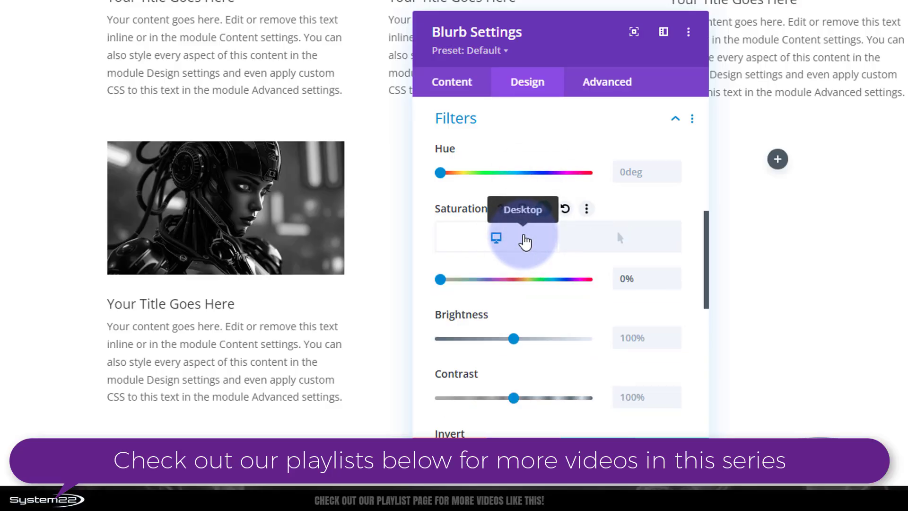
pyautogui.click(605, 247)
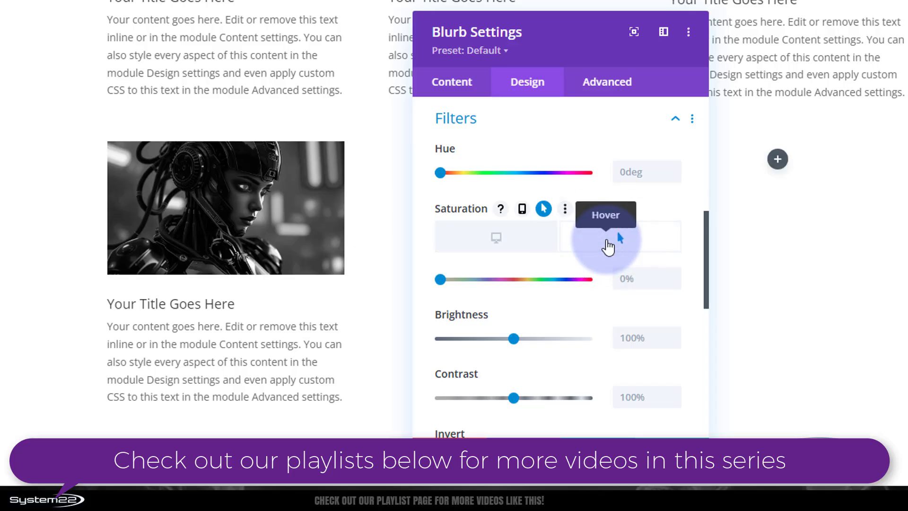
pyautogui.click(440, 279)
pyautogui.moveTo(442, 281); pyautogui.dragTo(514, 280)
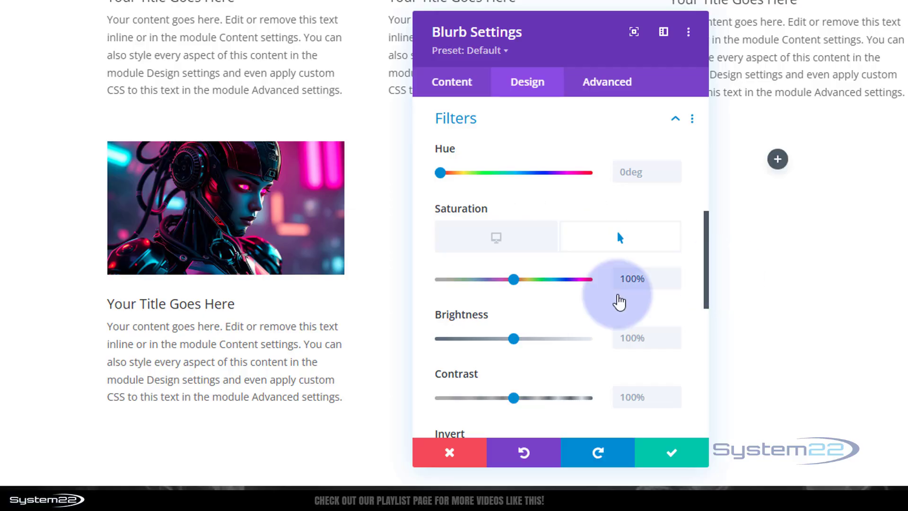
# Step: Review the remaining filter options and compare the Saturation filter's hover and desktop states
pyautogui.scroll(-6, 519, 324)
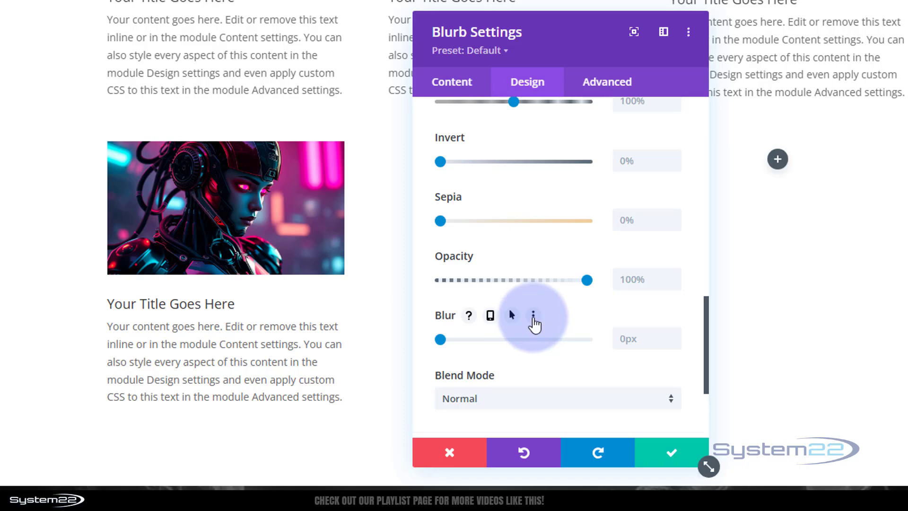
pyautogui.scroll(6, 589, 279)
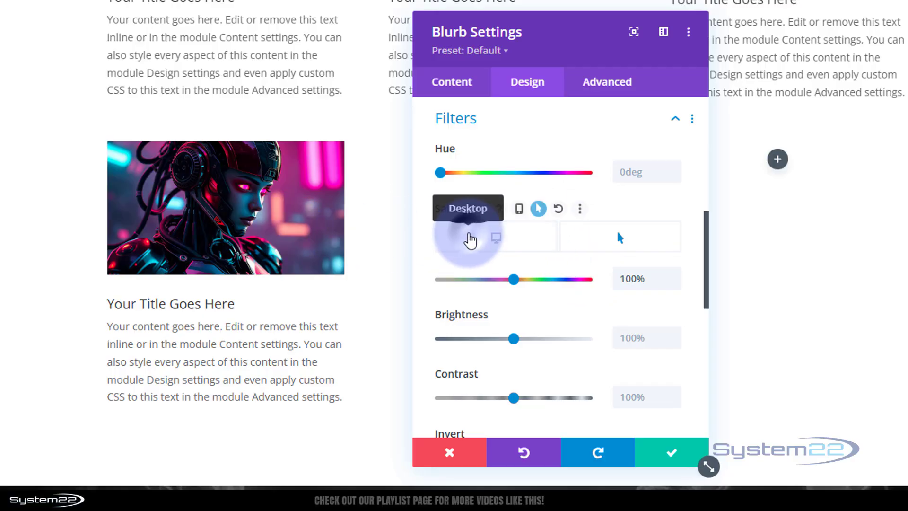
pyautogui.click(466, 243)
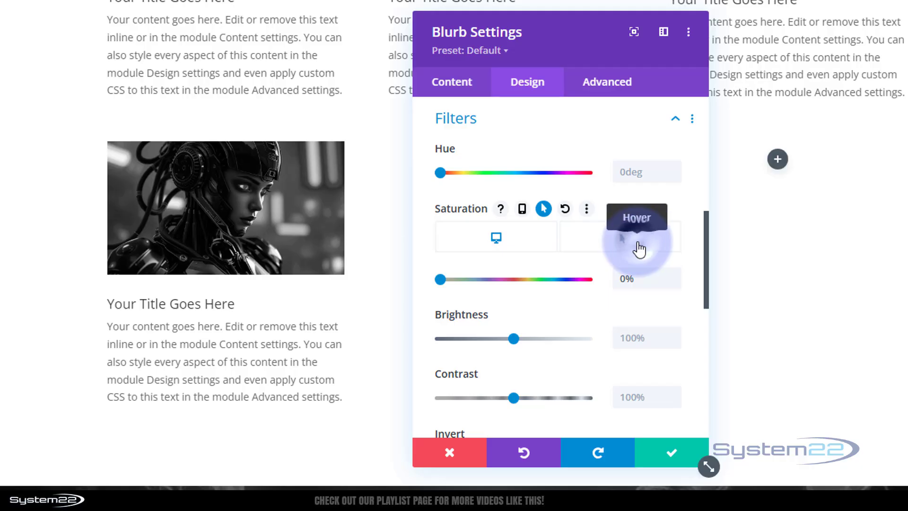
# Step: Set the new blurb's Transition Duration to 500ms in its advanced settings and save the module
pyautogui.click(637, 243)
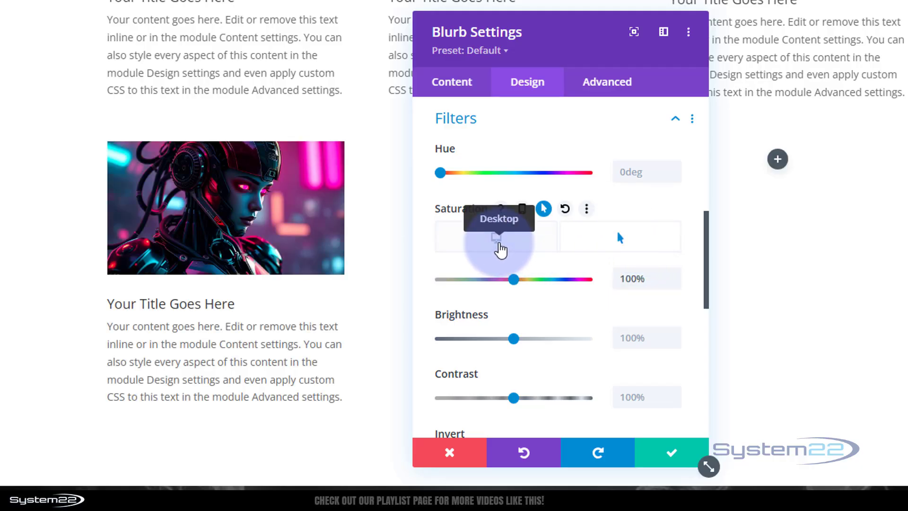
pyautogui.click(496, 244)
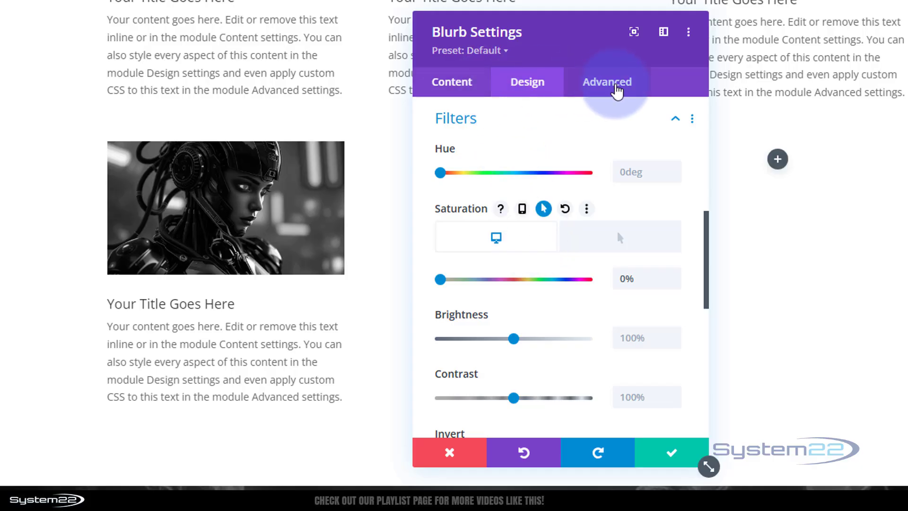
pyautogui.click(619, 89)
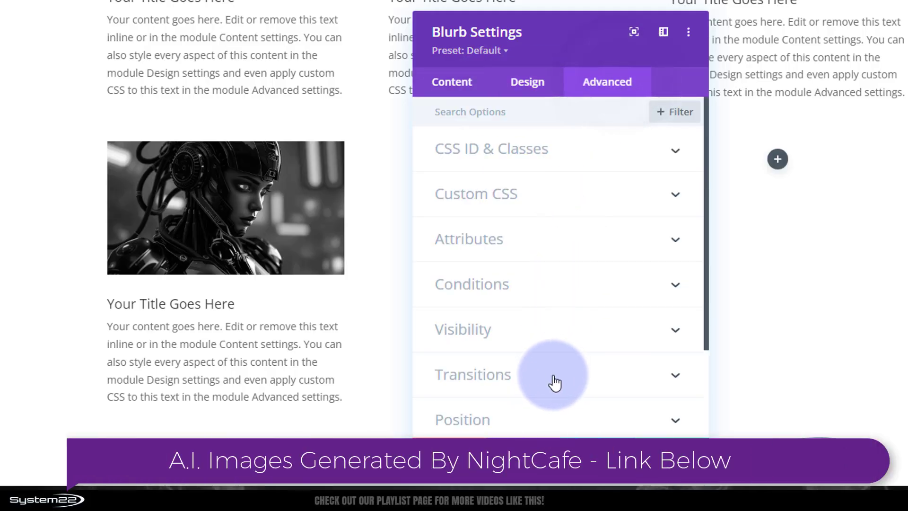
pyautogui.click(553, 378)
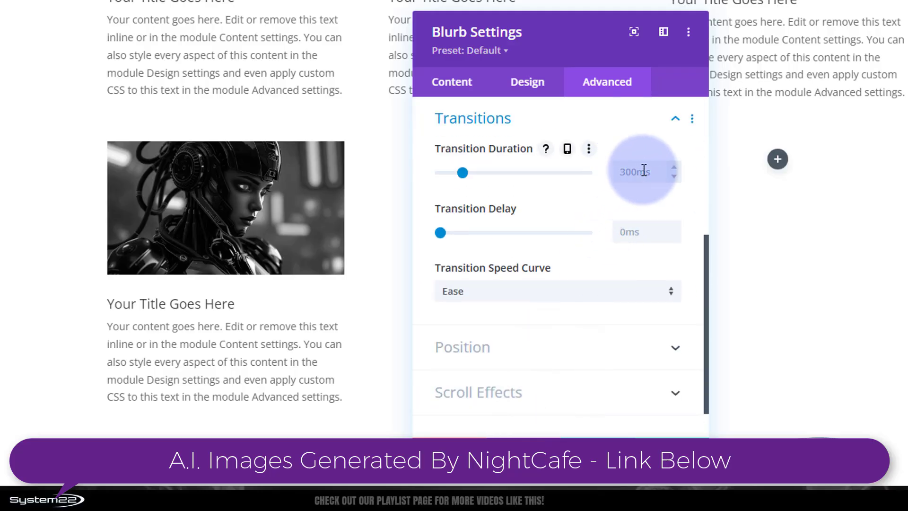
pyautogui.moveTo(469, 171); pyautogui.dragTo(478, 171)
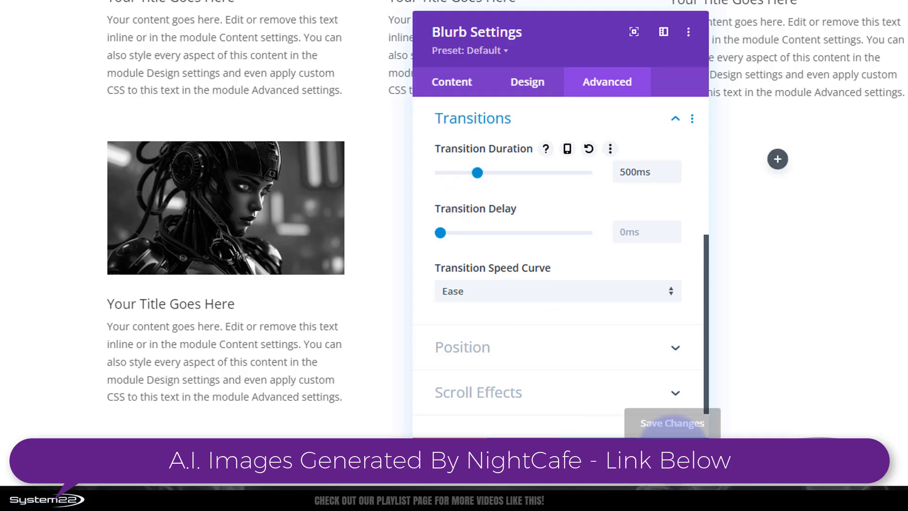
pyautogui.click(674, 453)
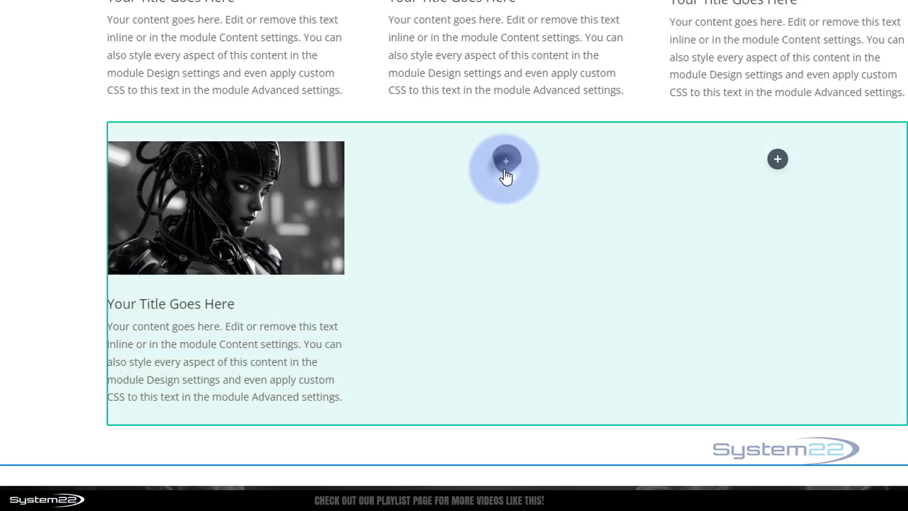
# Step: Insert a Call To Action module in the second row's middle column and move its settings window off the module
pyautogui.click(505, 170)
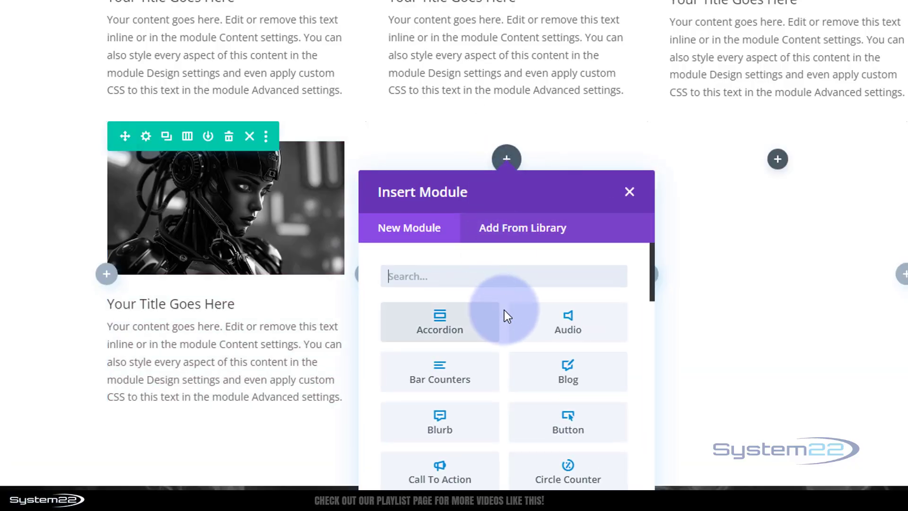
pyautogui.scroll(-3, 502, 314)
pyautogui.click(458, 331)
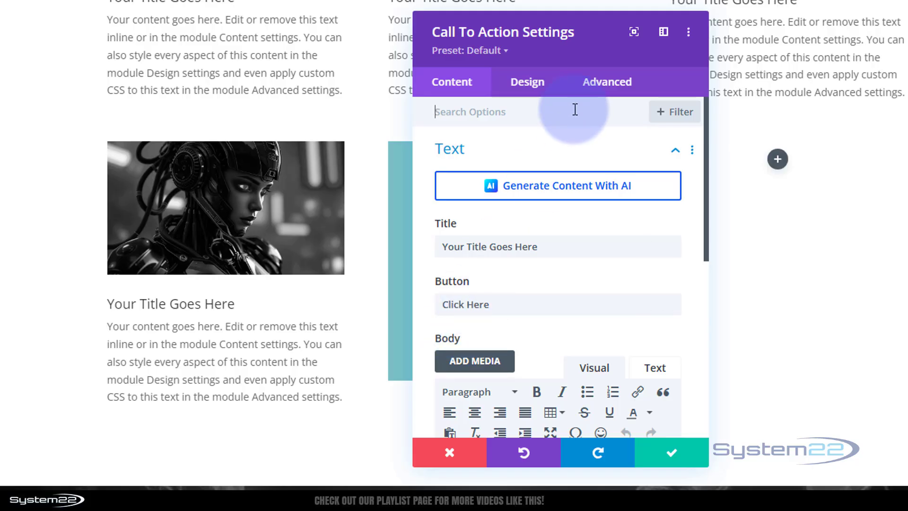
pyautogui.moveTo(580, 43); pyautogui.dragTo(809, 25)
pyautogui.scroll(-5, 807, 81)
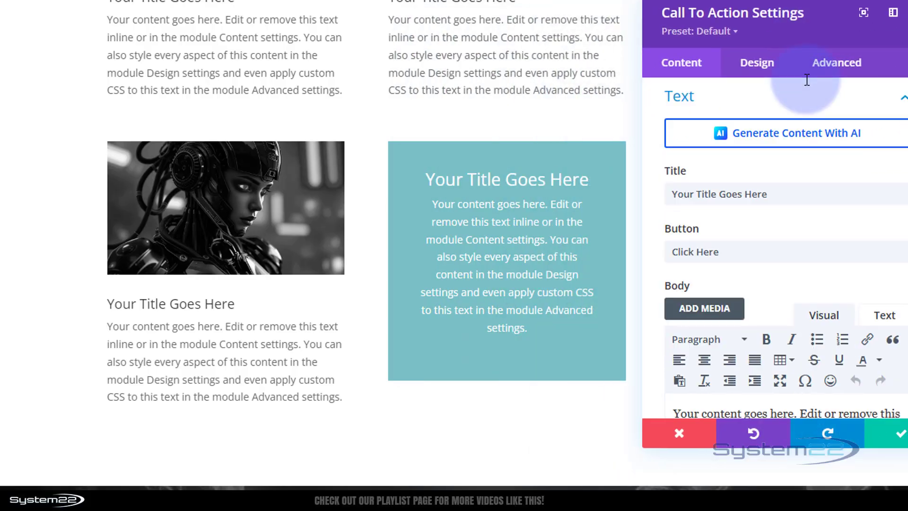
pyautogui.scroll(3, 807, 113)
pyautogui.scroll(-5, 807, 114)
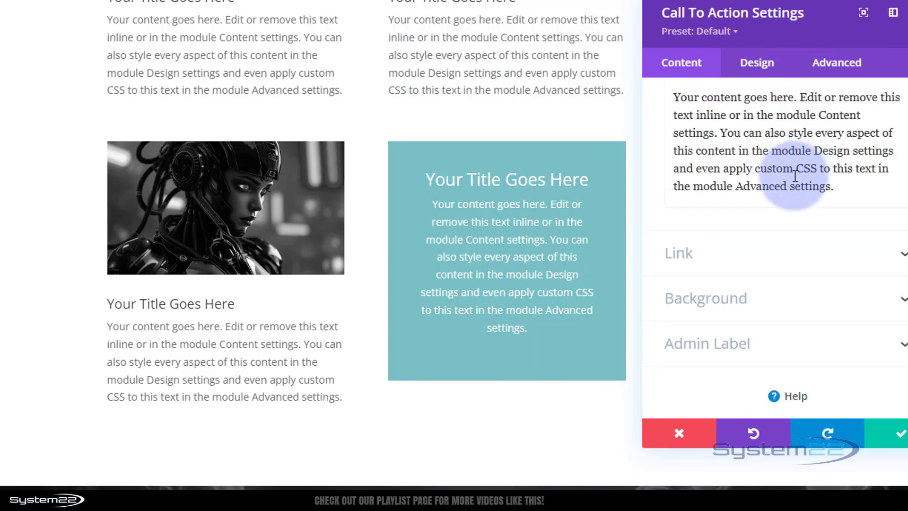
# Step: Set the Call To Action's Button Link URL to # and save the module
pyautogui.click(752, 246)
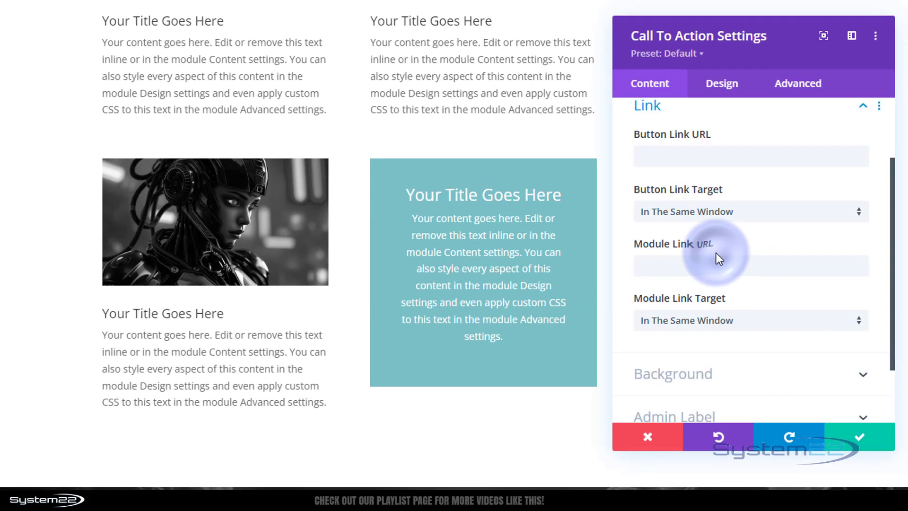
pyautogui.click(669, 165)
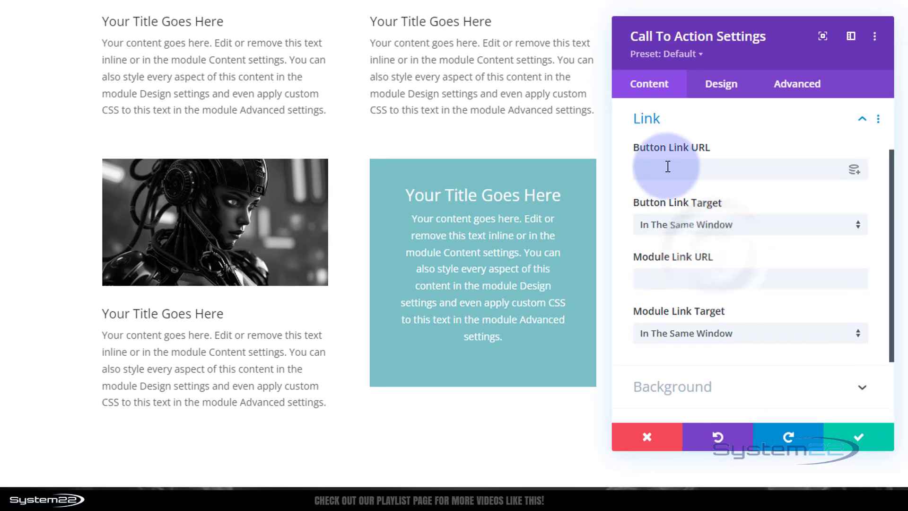
pyautogui.write('#')
pyautogui.click(853, 438)
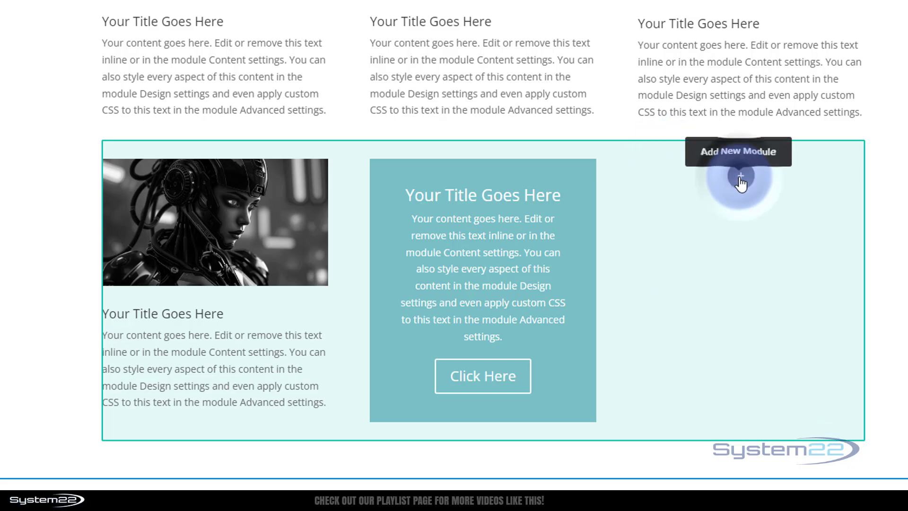
# Step: Insert an Image module in the second row's empty third column and upload shorglw.jpg as its picture
pyautogui.click(741, 178)
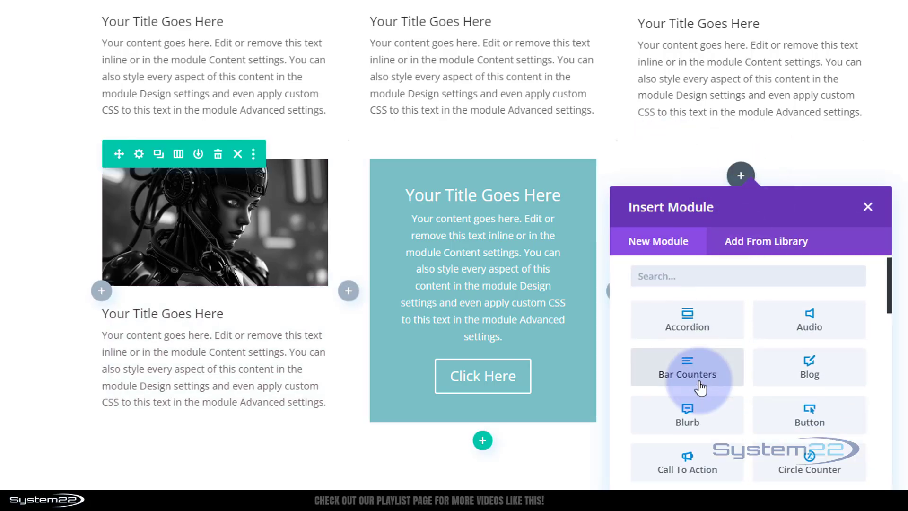
pyautogui.scroll(-6, 705, 385)
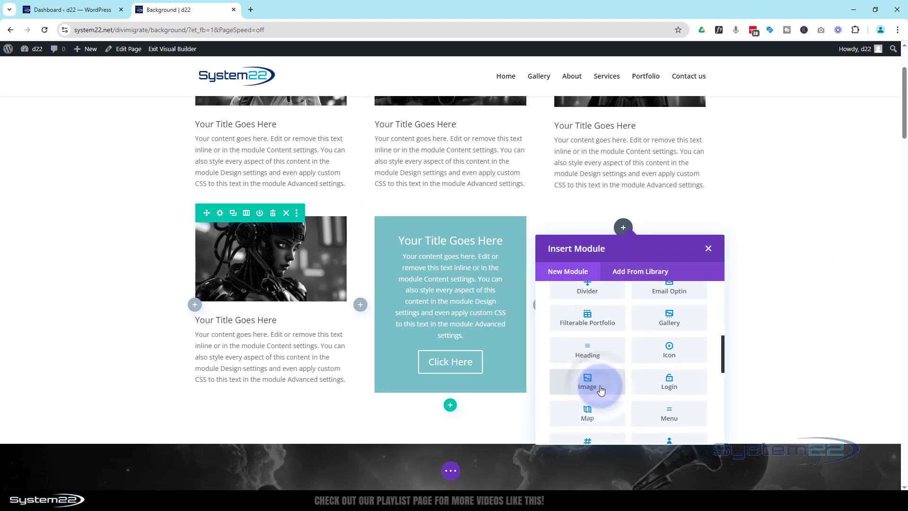
pyautogui.click(638, 399)
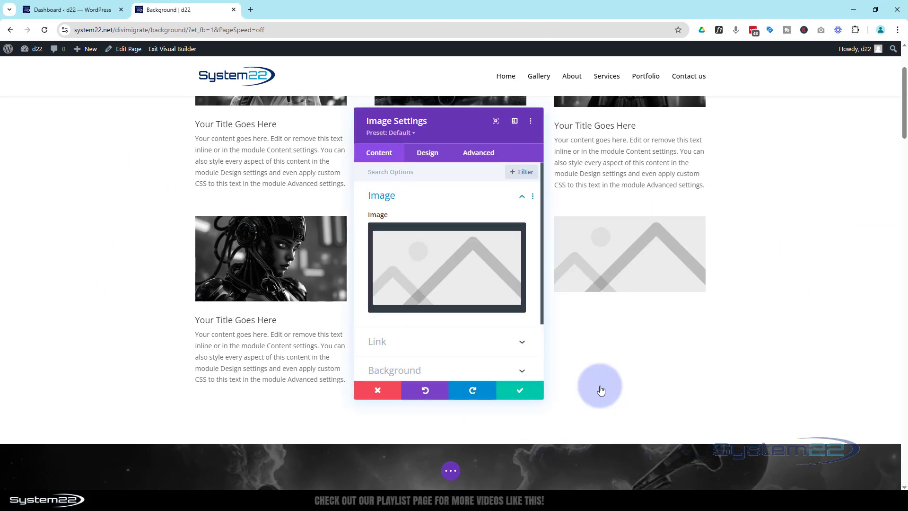
pyautogui.click(432, 283)
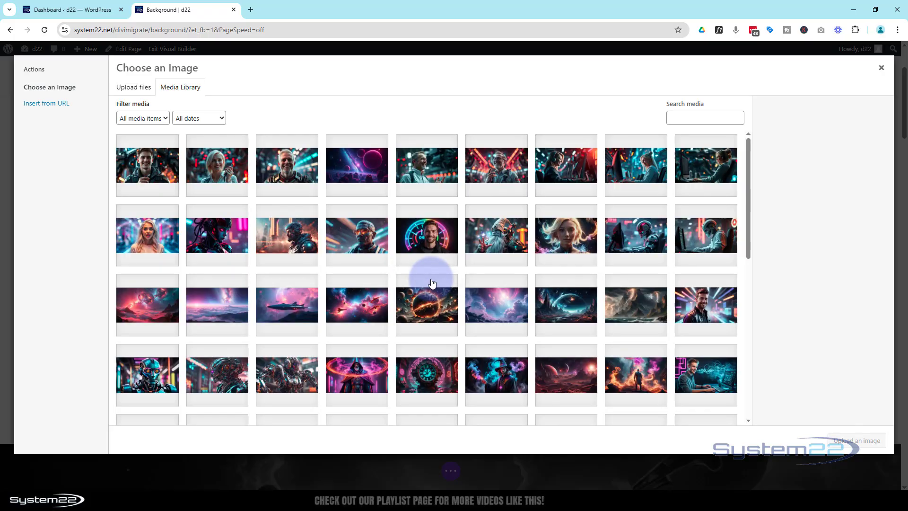
pyautogui.moveTo(76, 202); pyautogui.dragTo(166, 185)
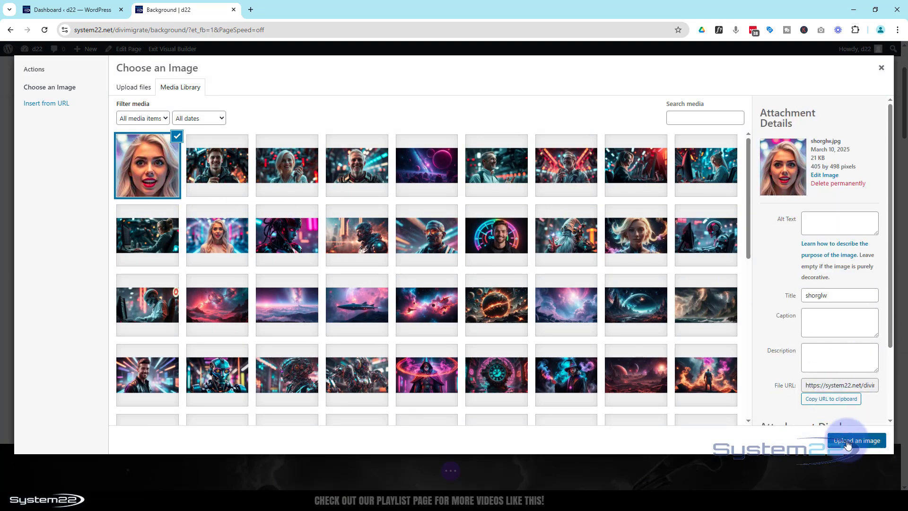
pyautogui.click(857, 439)
# Step: Clear the Image Title Text in the image module's attributes and save the module
pyautogui.click(482, 158)
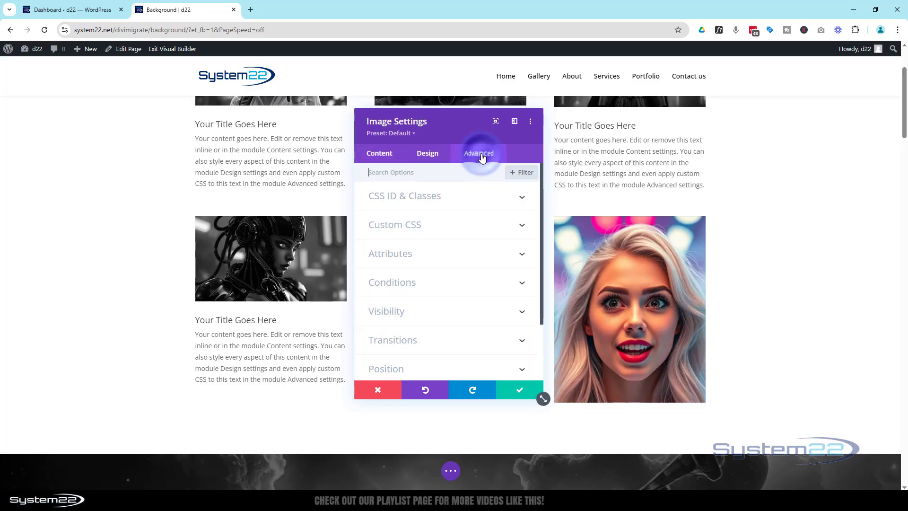
pyautogui.click(446, 255)
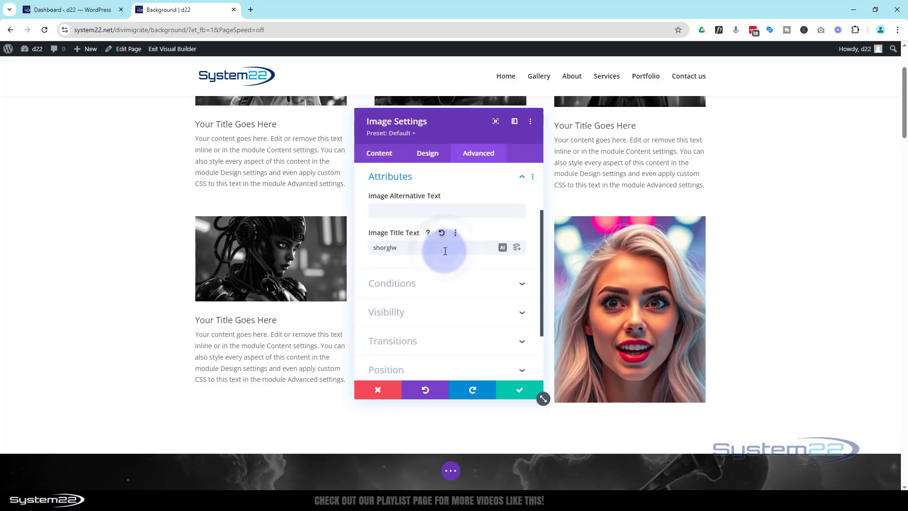
pyautogui.moveTo(381, 248); pyautogui.dragTo(432, 247)
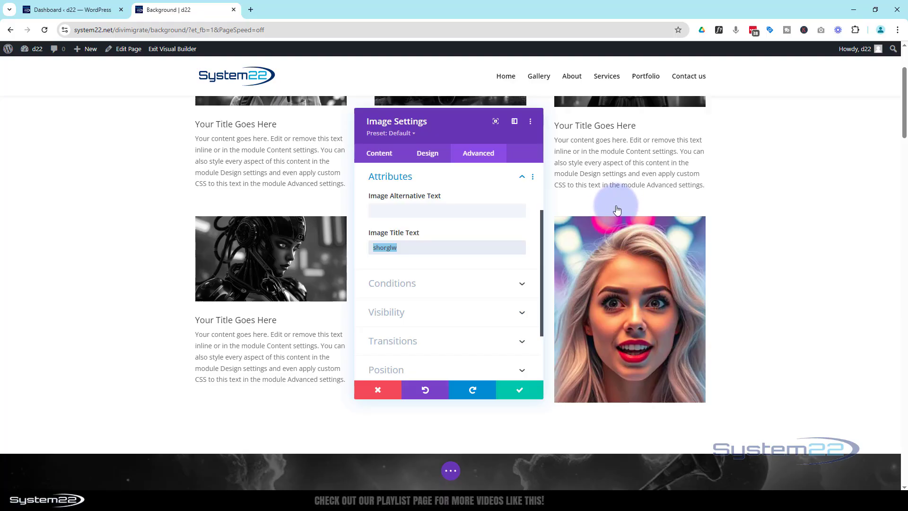
pyautogui.press('BackSpace')
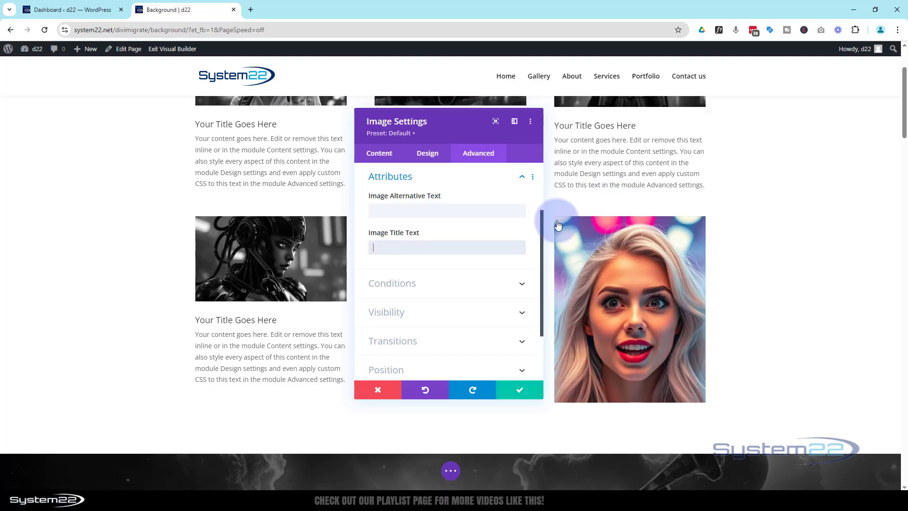
pyautogui.click(519, 391)
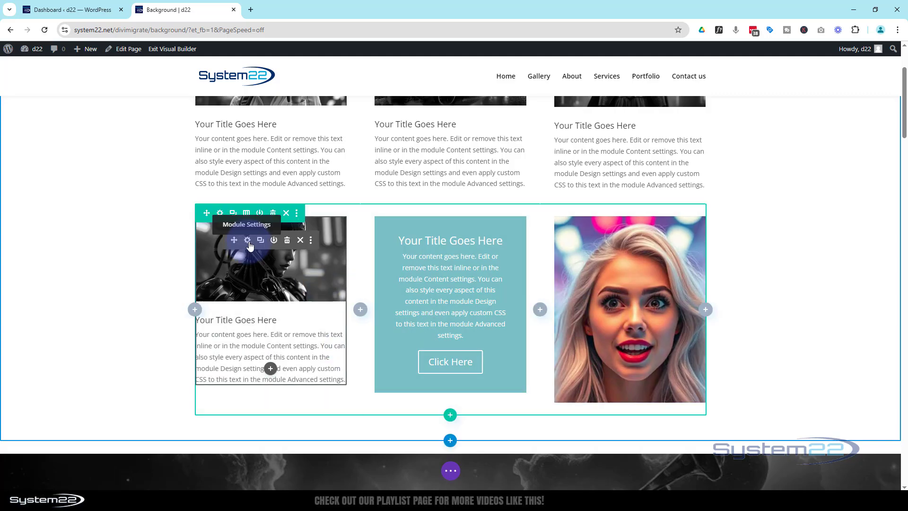
# Step: Extend the cyborg blurb's Filters styles to All Modules throughout This Row
pyautogui.click(248, 241)
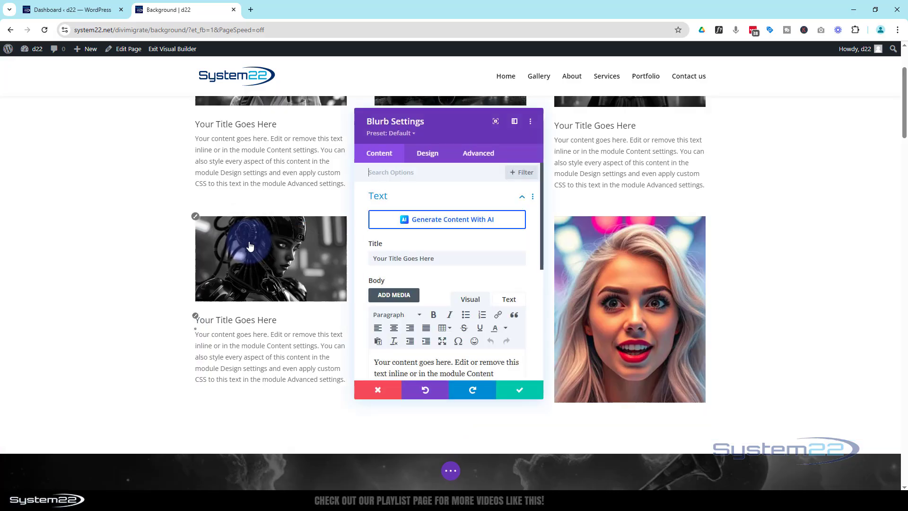
pyautogui.click(426, 158)
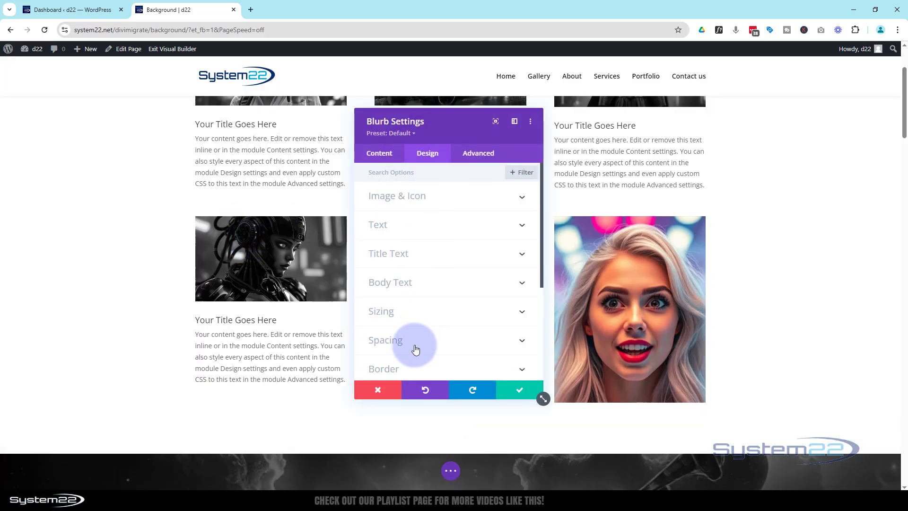
pyautogui.scroll(-2, 418, 336)
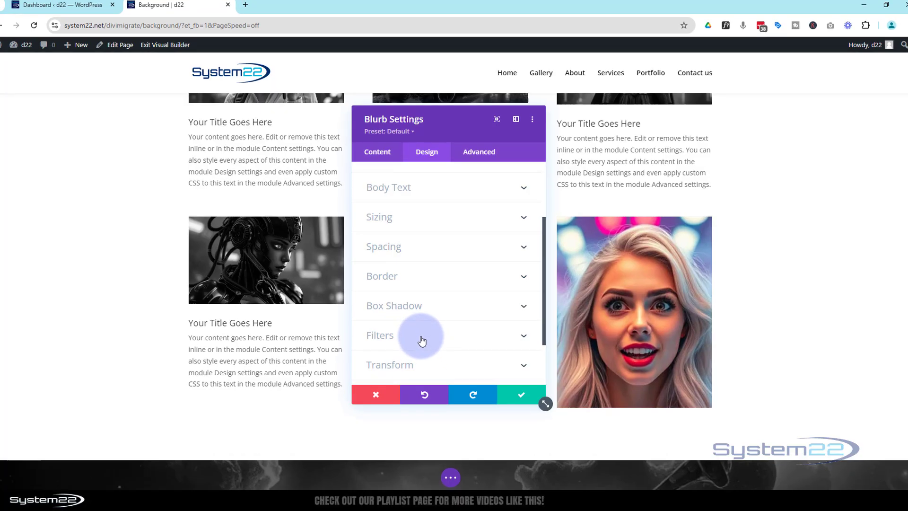
pyautogui.rightClick(423, 337)
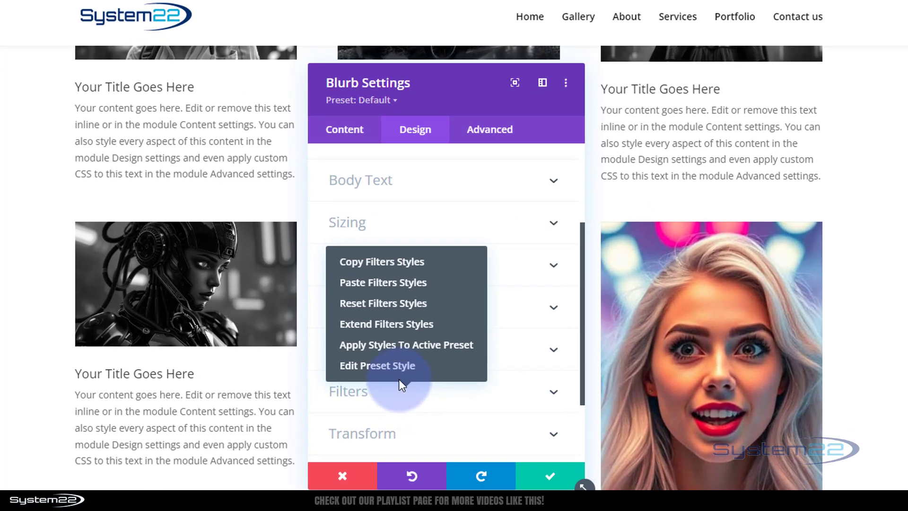
pyautogui.click(400, 326)
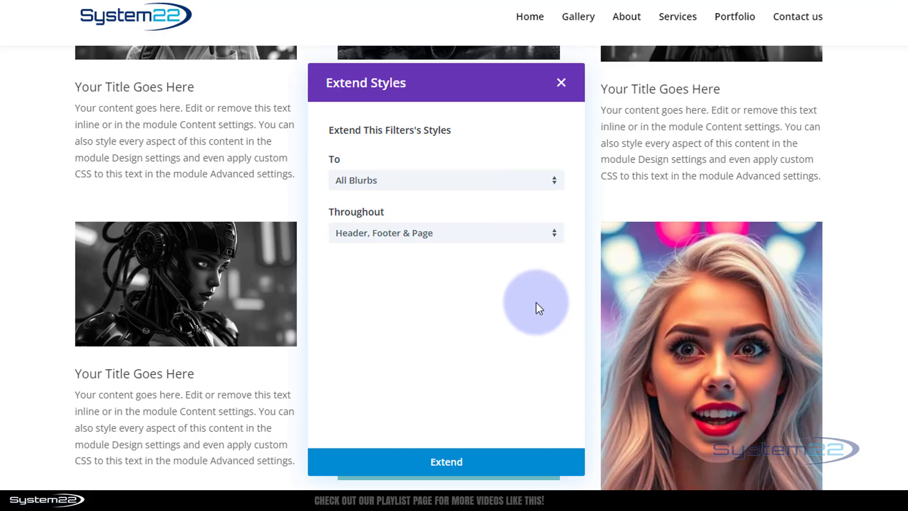
pyautogui.click(436, 180)
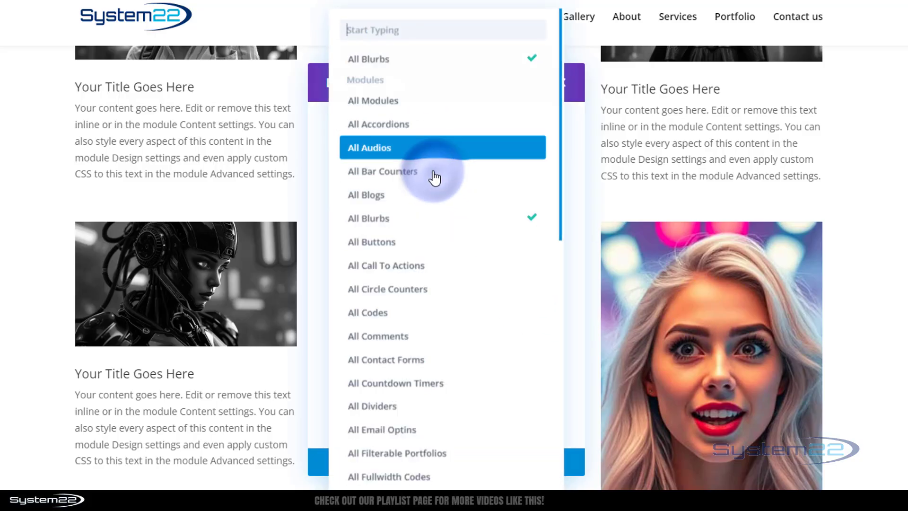
pyautogui.click(399, 112)
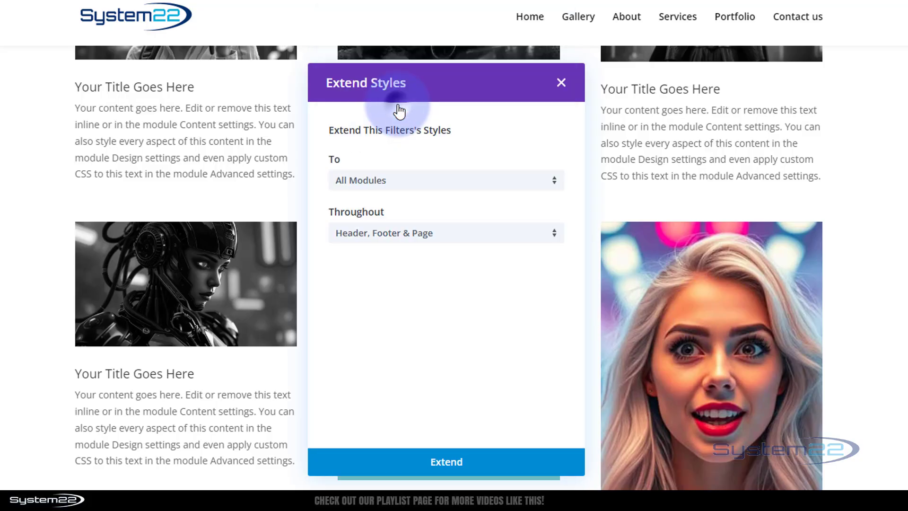
pyautogui.click(457, 243)
pyautogui.click(405, 318)
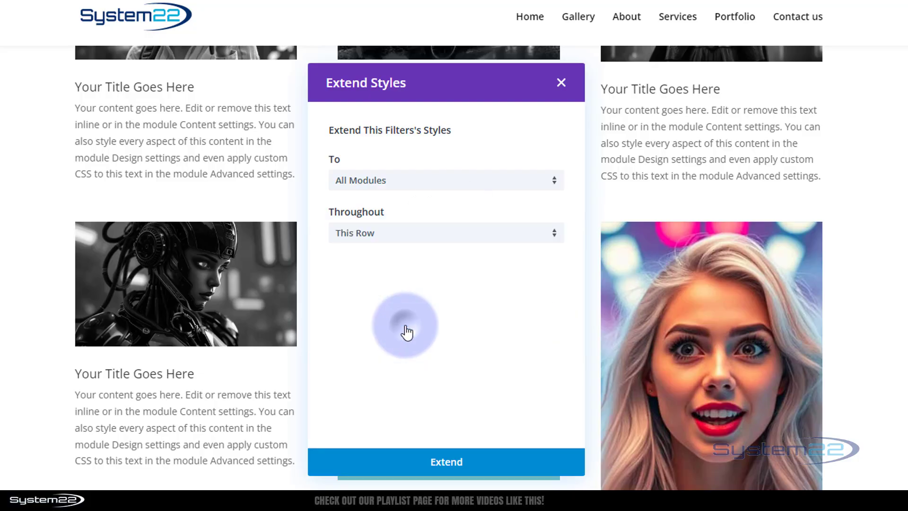
pyautogui.click(440, 467)
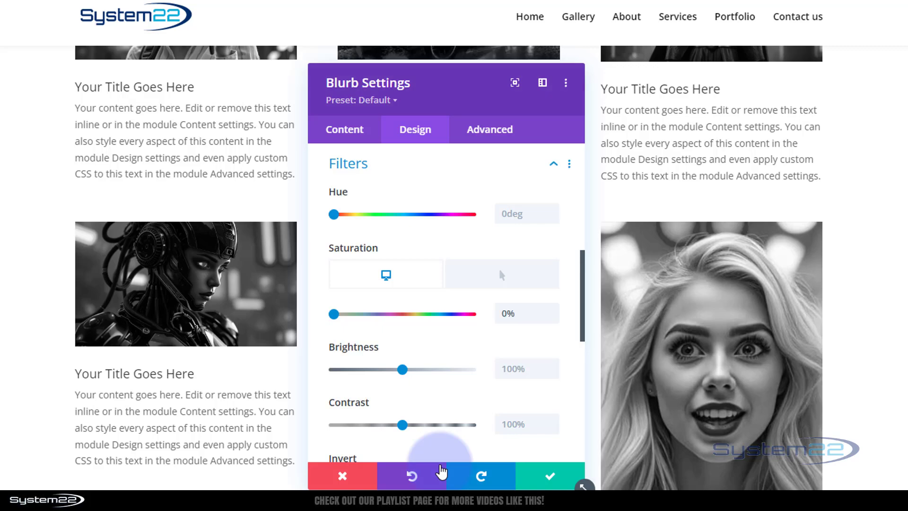
# Step: Save the blurb settings and the page, exit the Visual Builder, and view both rows on the live page
pyautogui.moveTo(441, 95); pyautogui.dragTo(1, 119)
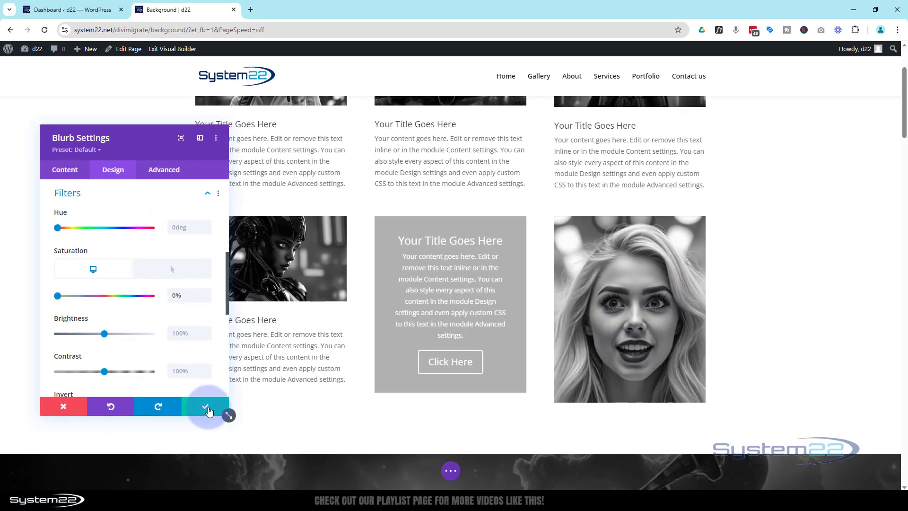
pyautogui.click(209, 410)
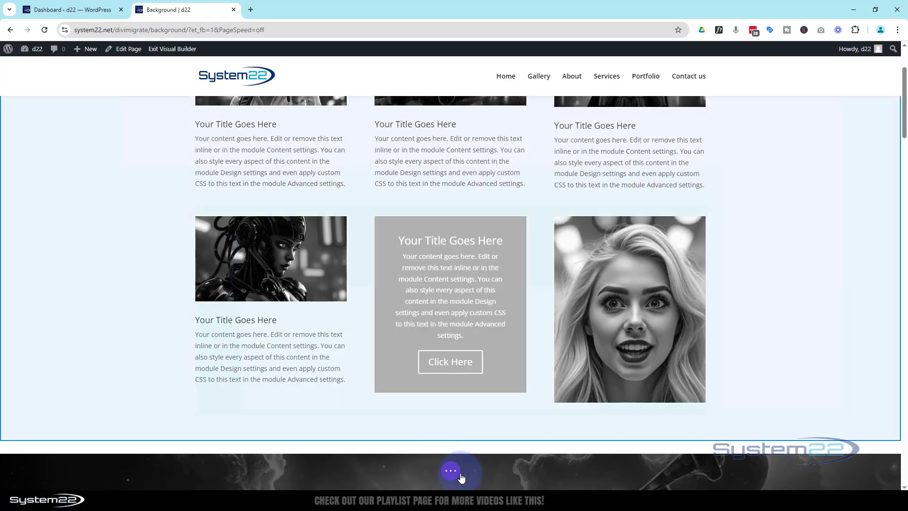
pyautogui.click(450, 471)
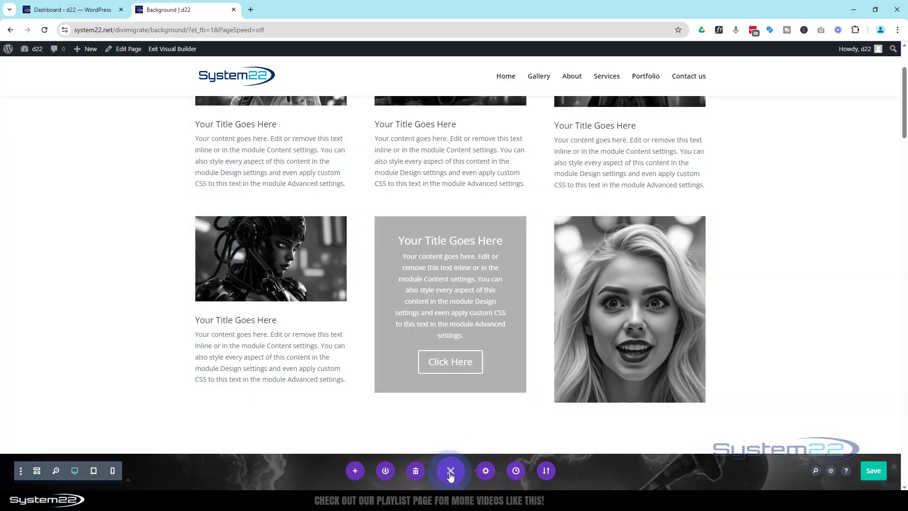
pyautogui.click(874, 473)
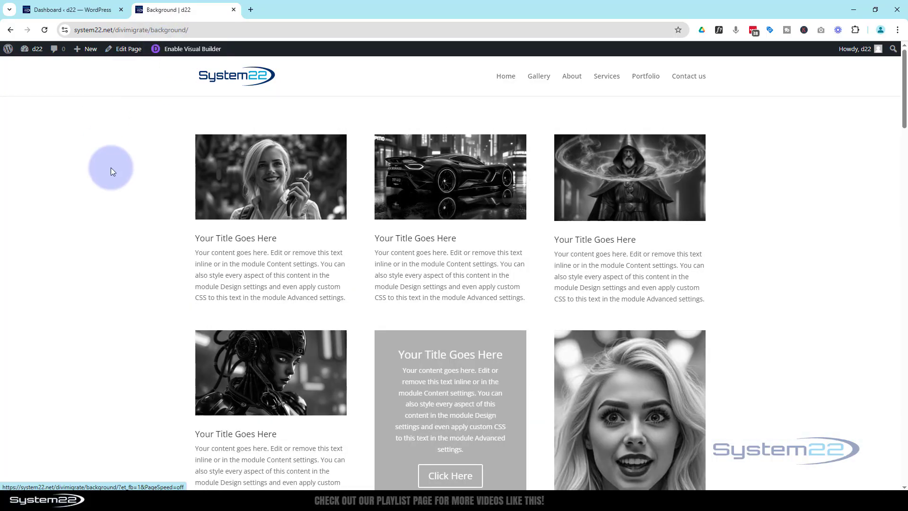
pyautogui.scroll(-4, 122, 172)
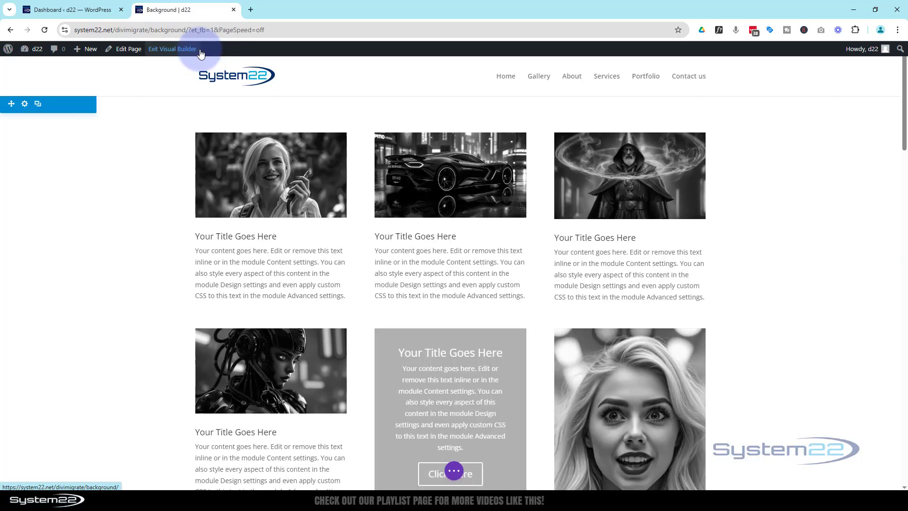
# Step: Reopen the page in the Visual Builder, restore the second-row image module's desktop Saturation filter to 100%, and save the module
pyautogui.scroll(-3, 690, 218)
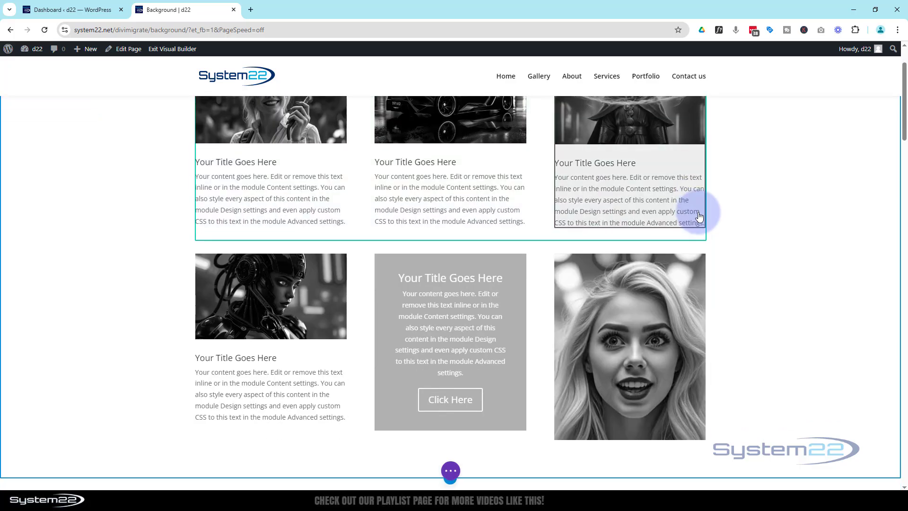
pyautogui.moveTo(651, 253)
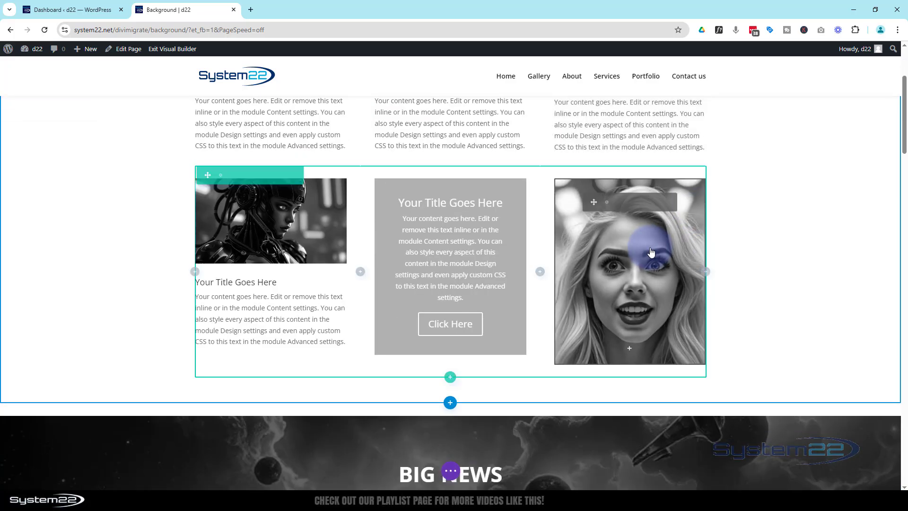
pyautogui.click(606, 203)
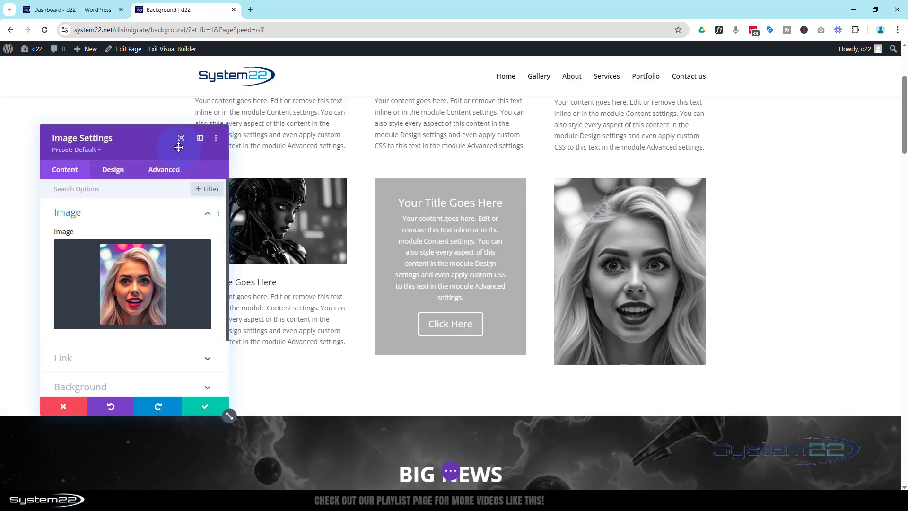
pyautogui.moveTo(189, 145); pyautogui.dragTo(452, 126)
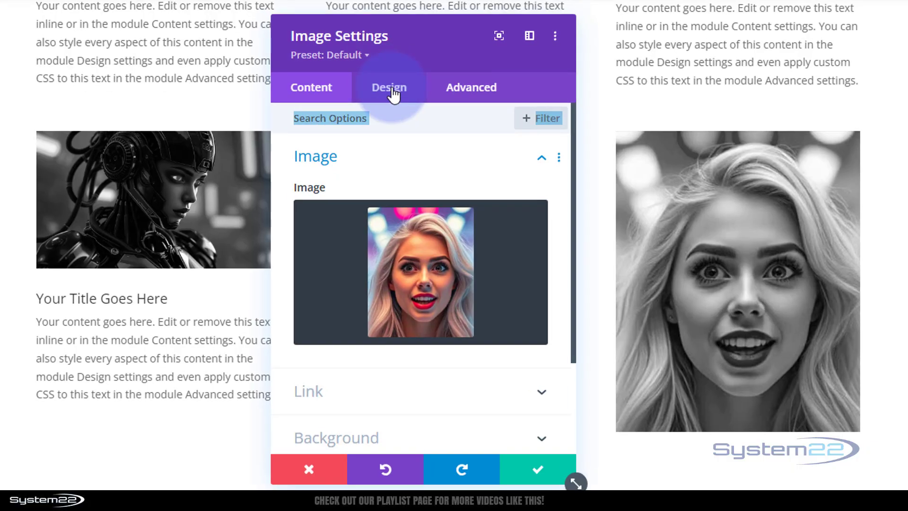
pyautogui.click(415, 152)
pyautogui.scroll(-2, 401, 213)
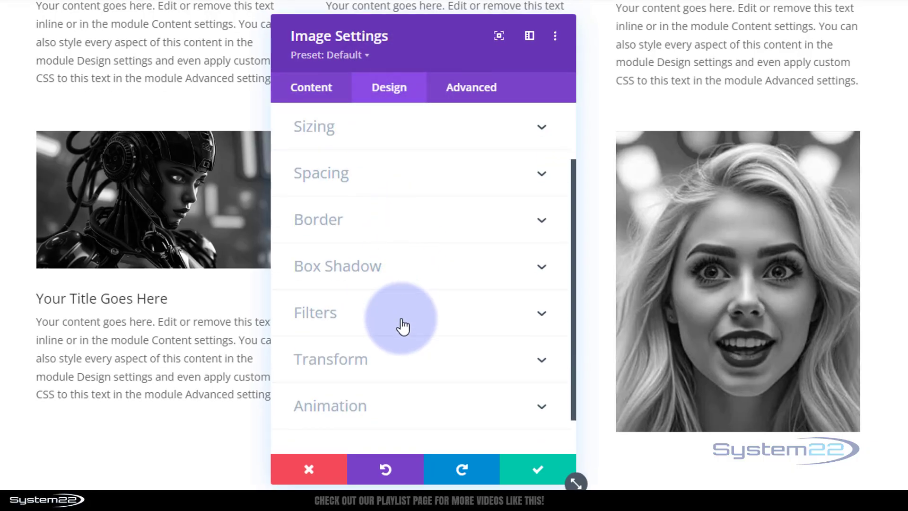
pyautogui.click(405, 317)
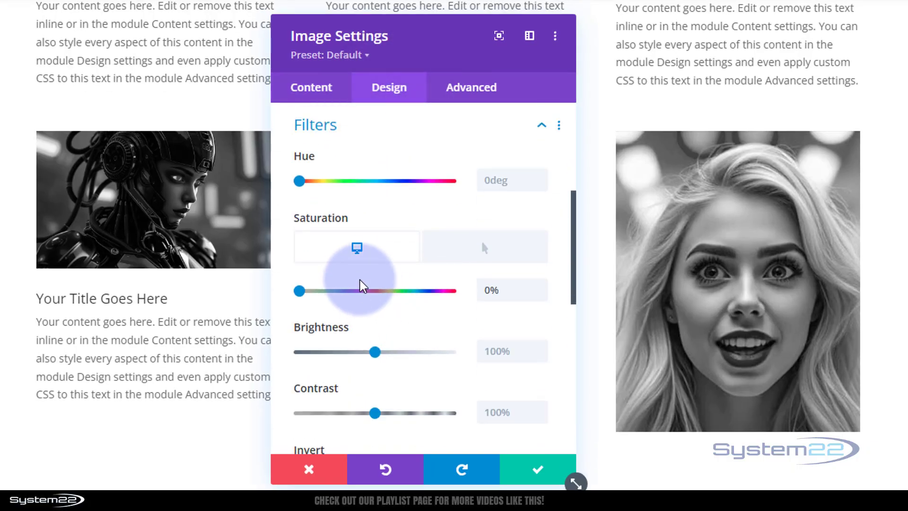
pyautogui.click(483, 288)
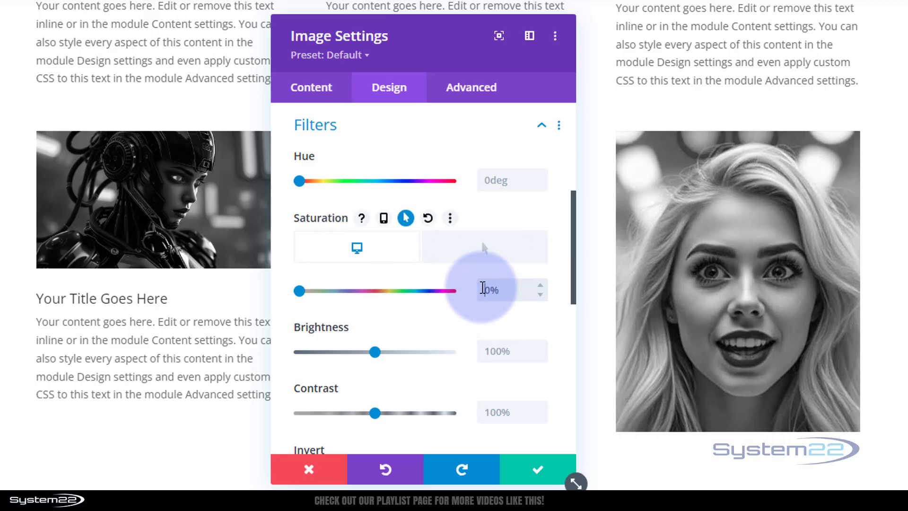
pyautogui.click(483, 251)
pyautogui.click(367, 263)
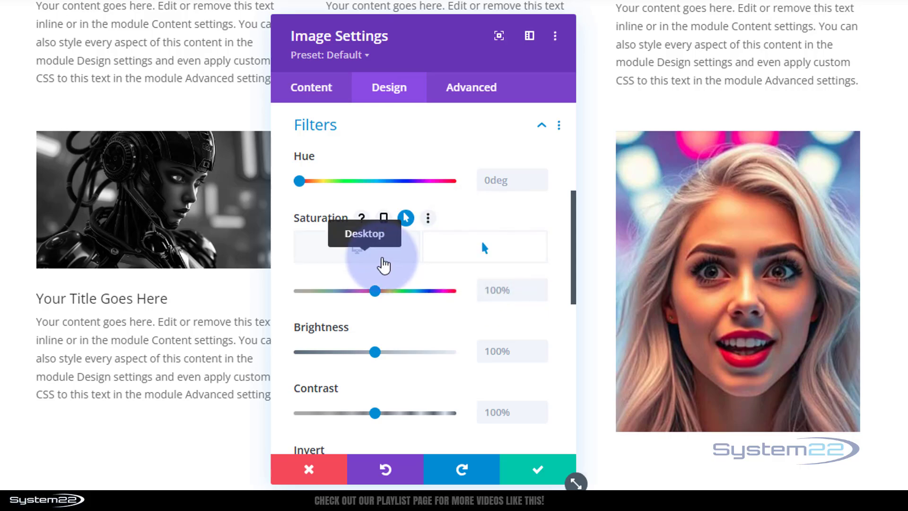
pyautogui.click(461, 254)
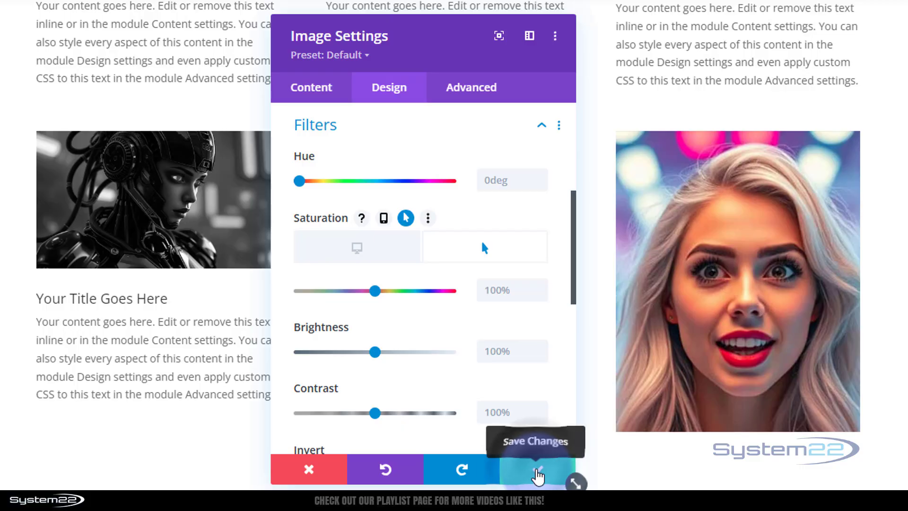
pyautogui.click(537, 473)
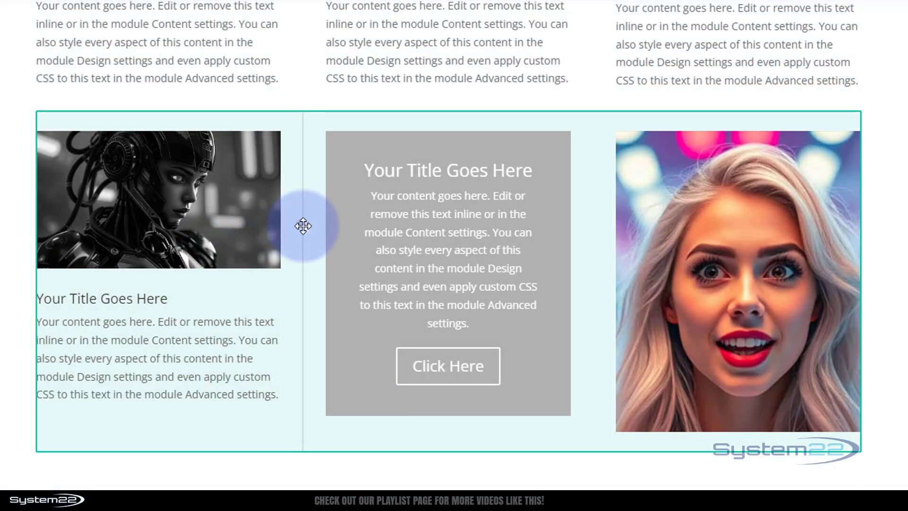
# Step: Give the second row's third column the exploding-planet picture from the Media Library as background image, and save the column and row settings
pyautogui.click(76, 126)
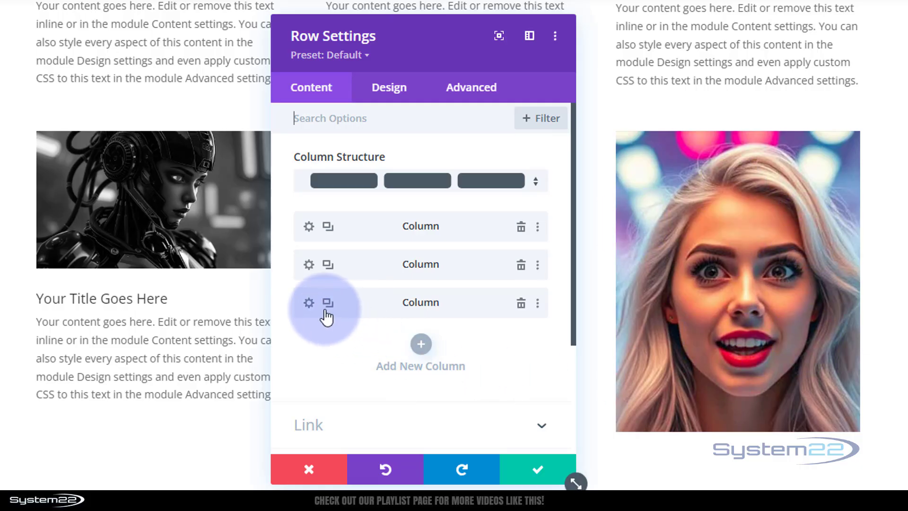
pyautogui.click(308, 303)
pyautogui.click(411, 336)
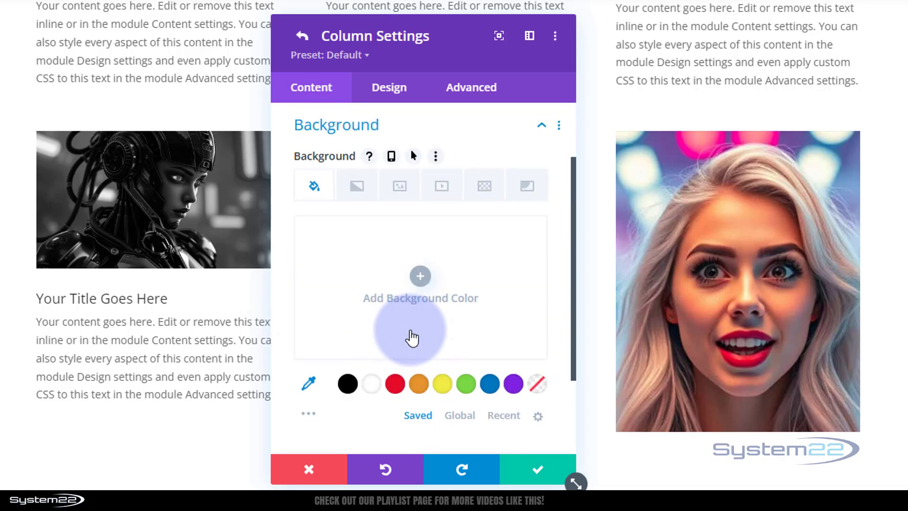
pyautogui.click(398, 187)
pyautogui.click(378, 264)
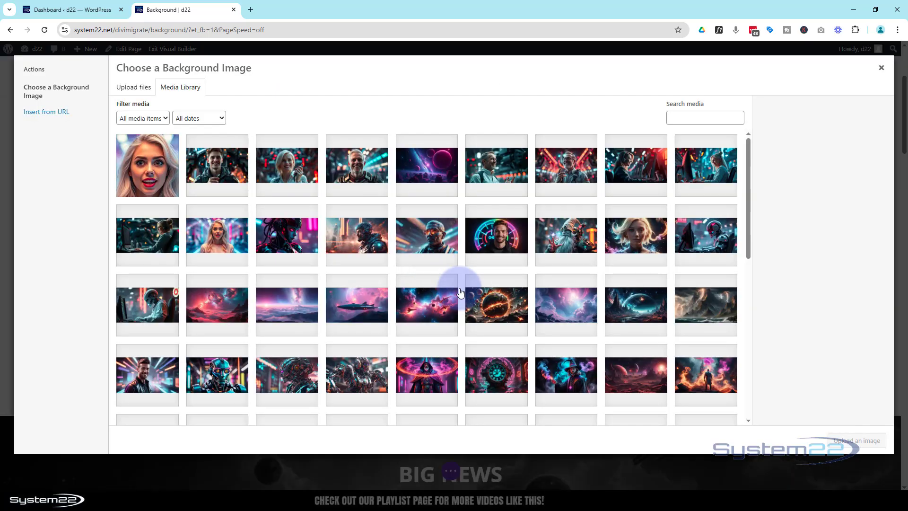
pyautogui.click(509, 315)
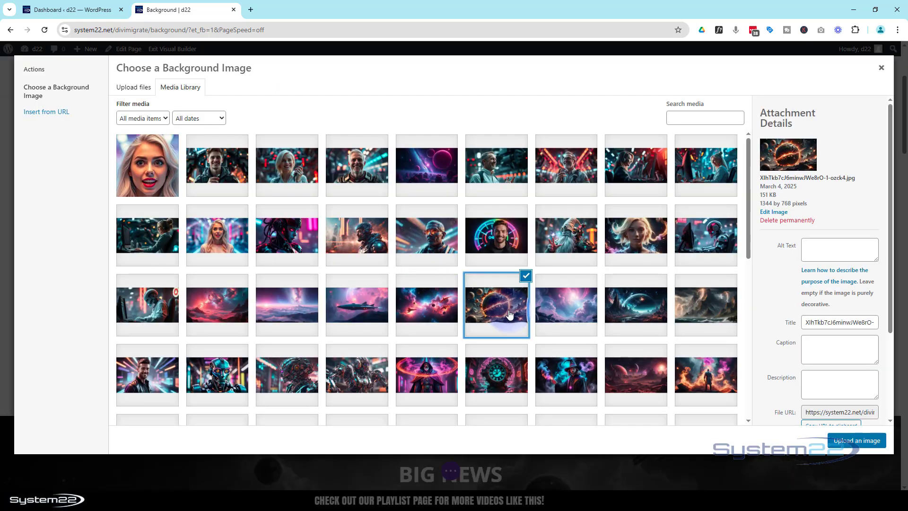
pyautogui.click(853, 444)
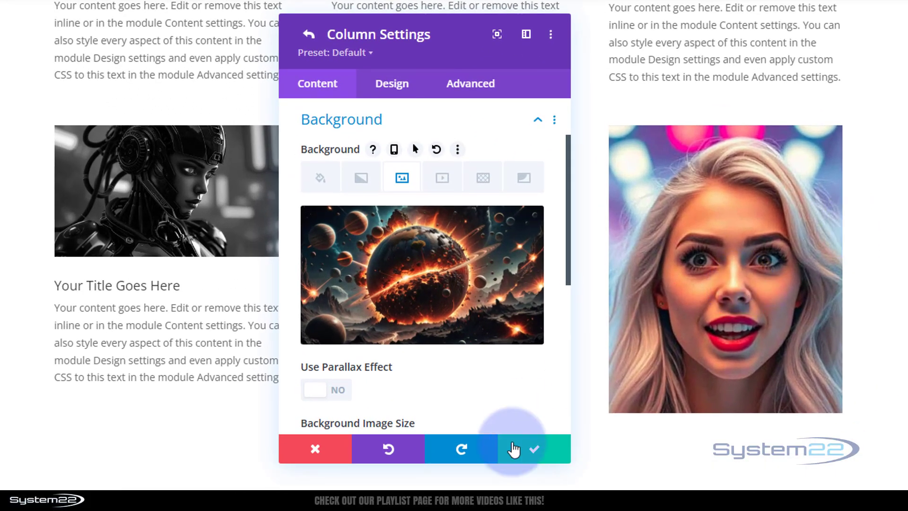
pyautogui.click(524, 452)
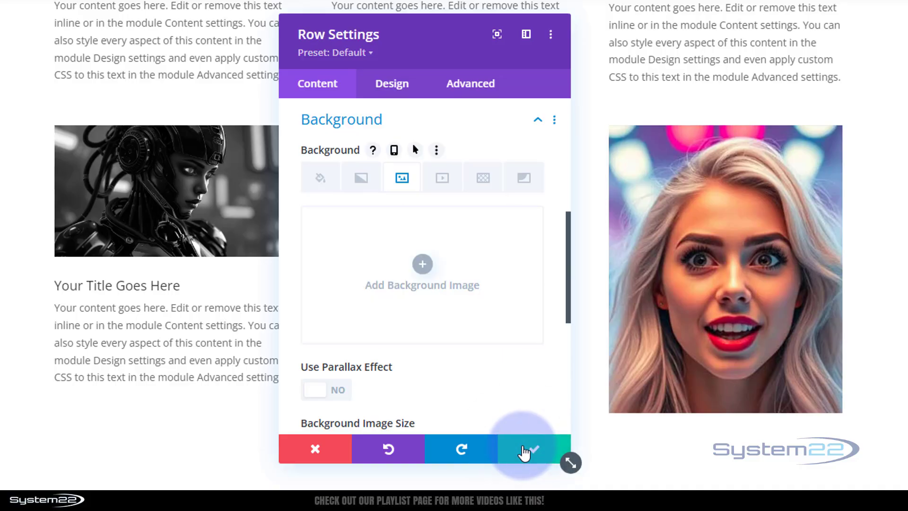
pyautogui.click(523, 451)
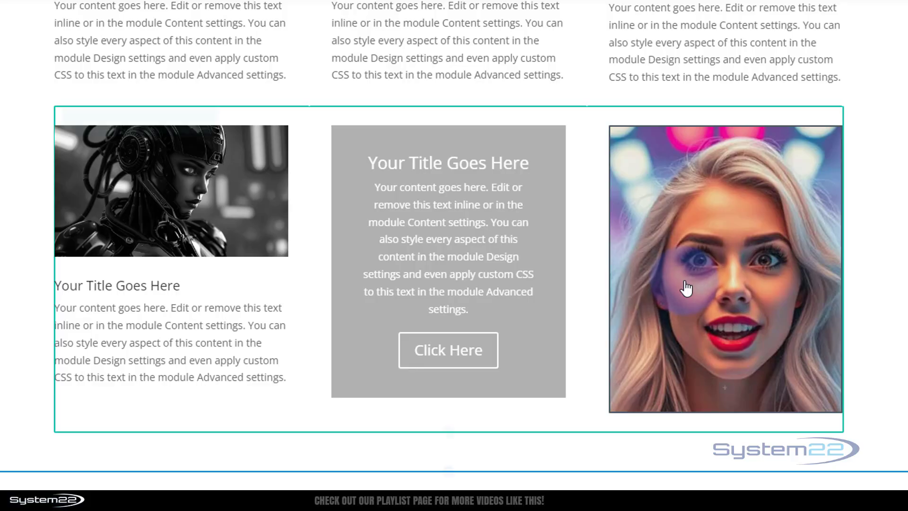
# Step: Open the image module's Filters settings, preview Opacity at 0%, and return it to 100%
pyautogui.click(690, 162)
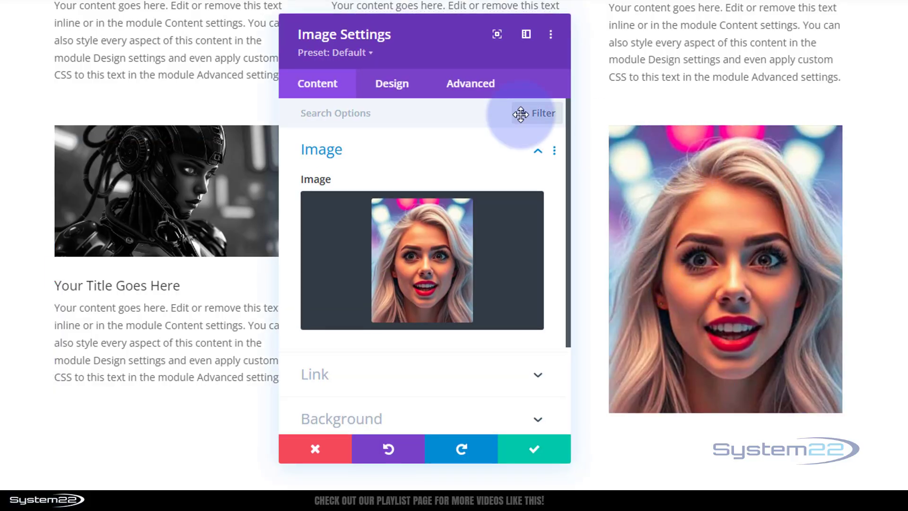
pyautogui.click(399, 95)
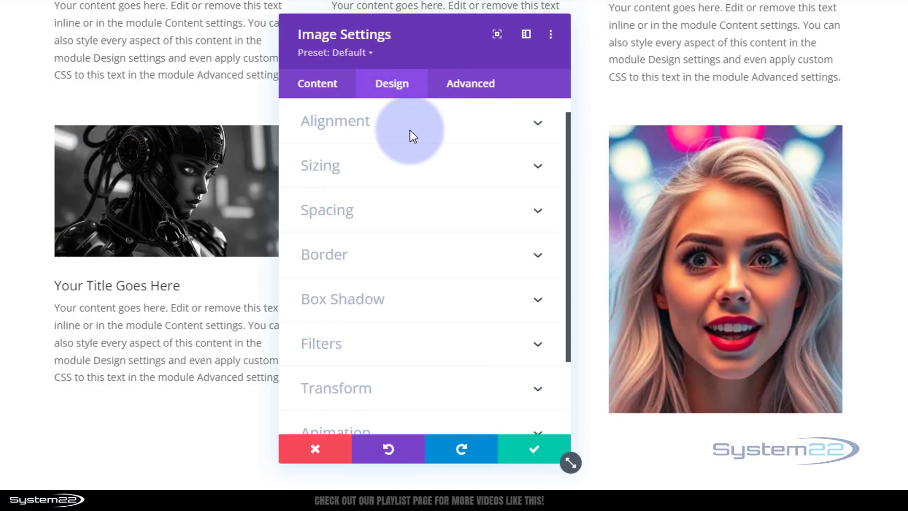
pyautogui.scroll(-2, 422, 253)
pyautogui.click(426, 260)
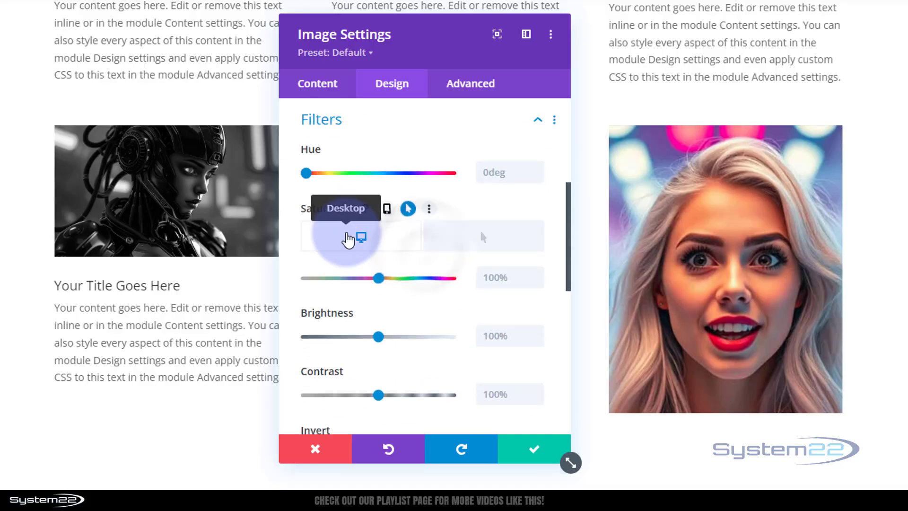
pyautogui.scroll(-5, 391, 269)
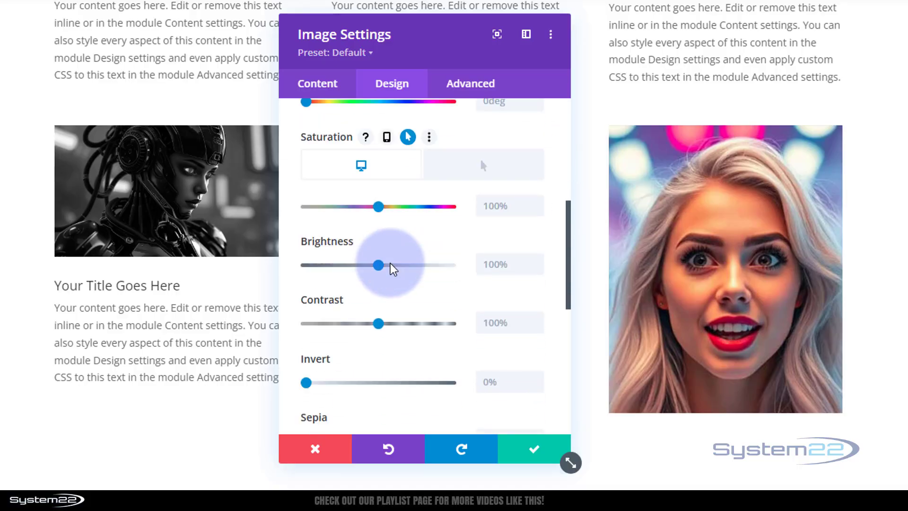
pyautogui.moveTo(326, 272)
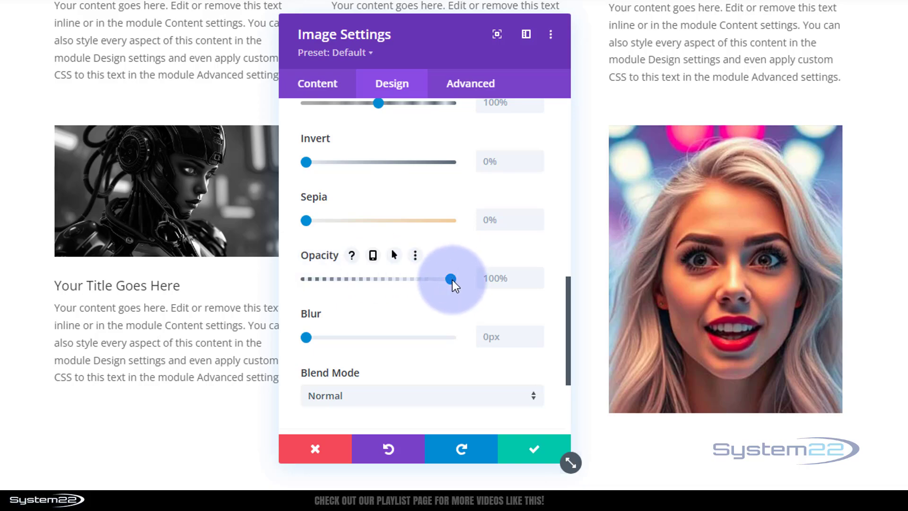
pyautogui.moveTo(450, 280); pyautogui.dragTo(281, 283)
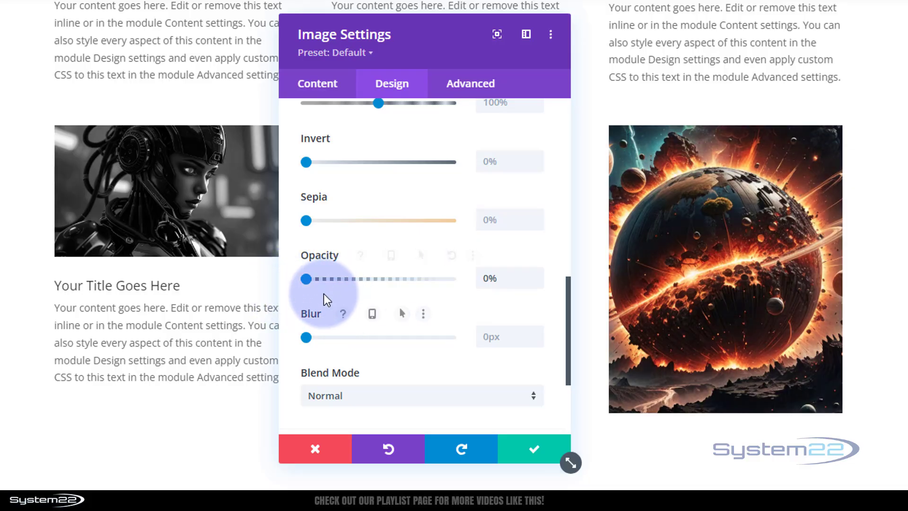
pyautogui.moveTo(313, 278); pyautogui.dragTo(456, 278)
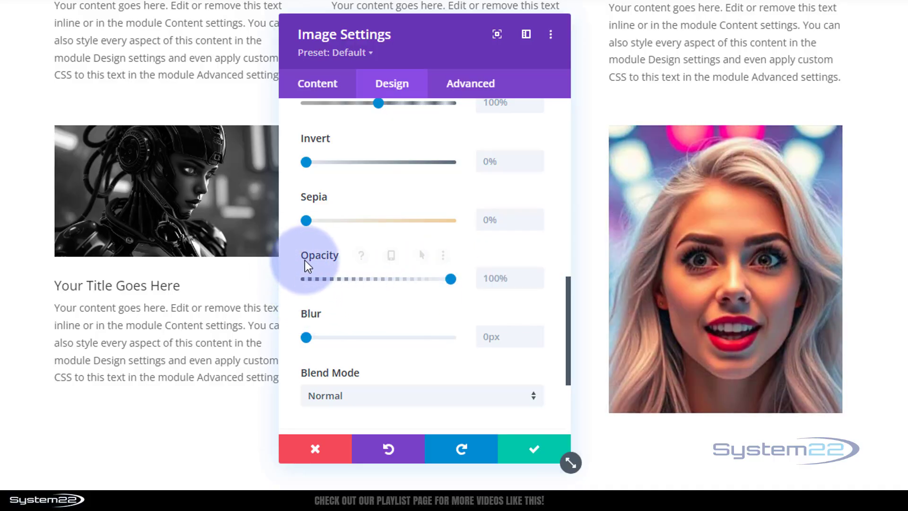
# Step: Enable hover options for the image module's Opacity filter, set the hover opacity to 0%, and switch back to the desktop value
pyautogui.click(396, 258)
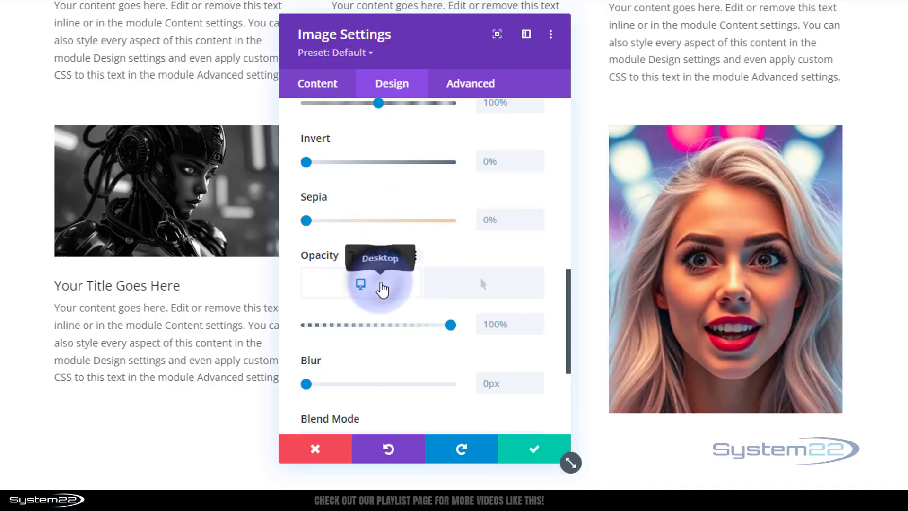
pyautogui.click(480, 286)
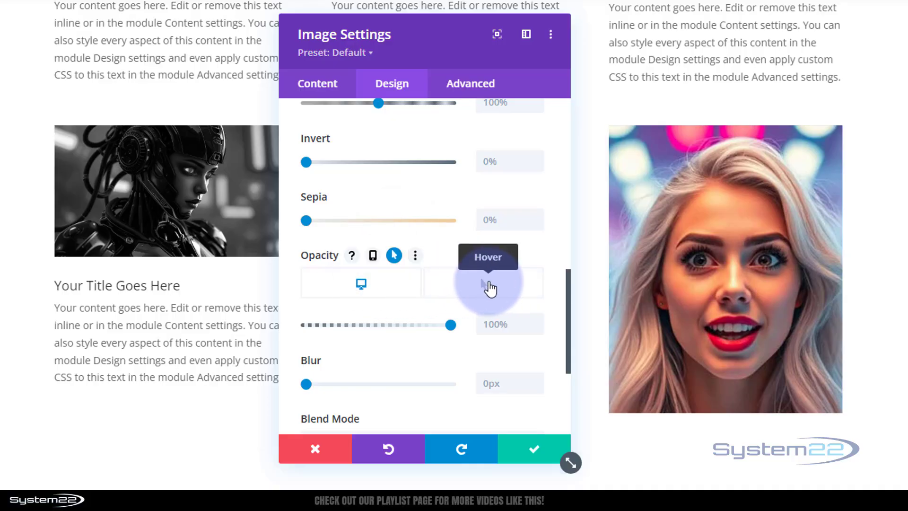
pyautogui.click(490, 288)
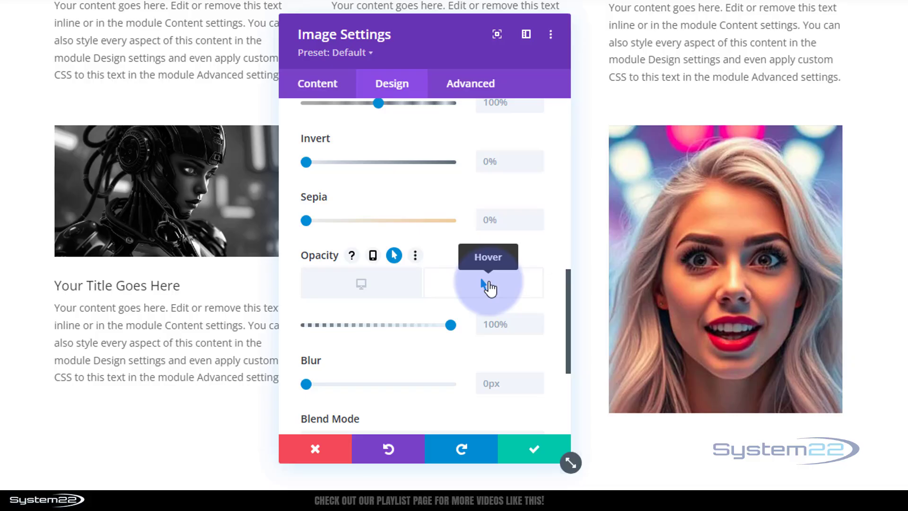
pyautogui.click(450, 324)
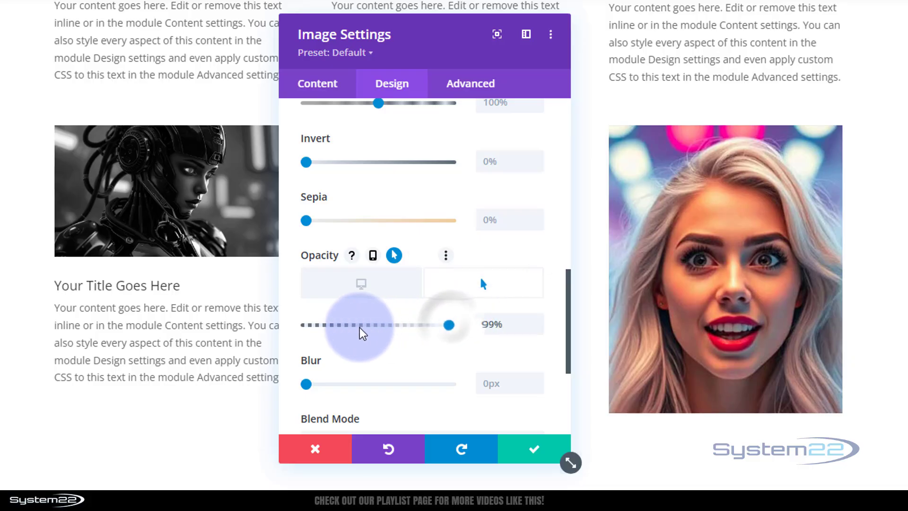
pyautogui.moveTo(362, 333); pyautogui.dragTo(259, 331)
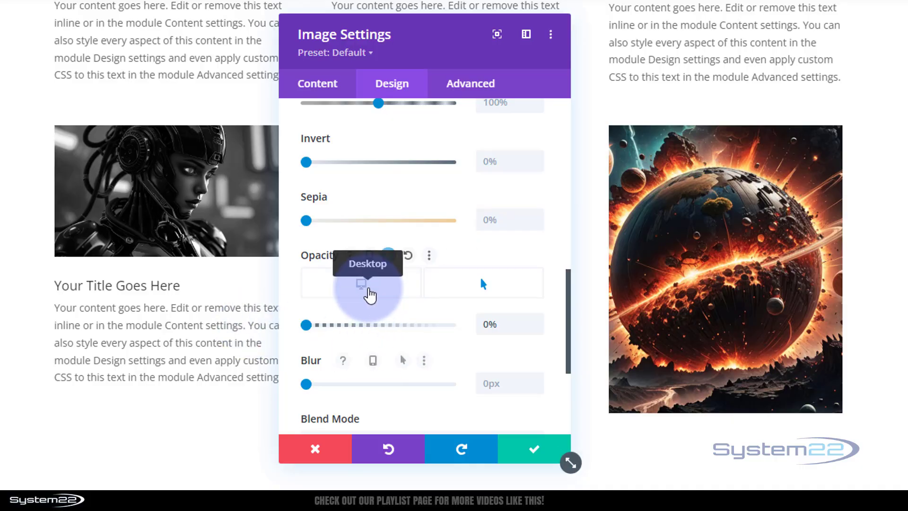
pyautogui.click(370, 296)
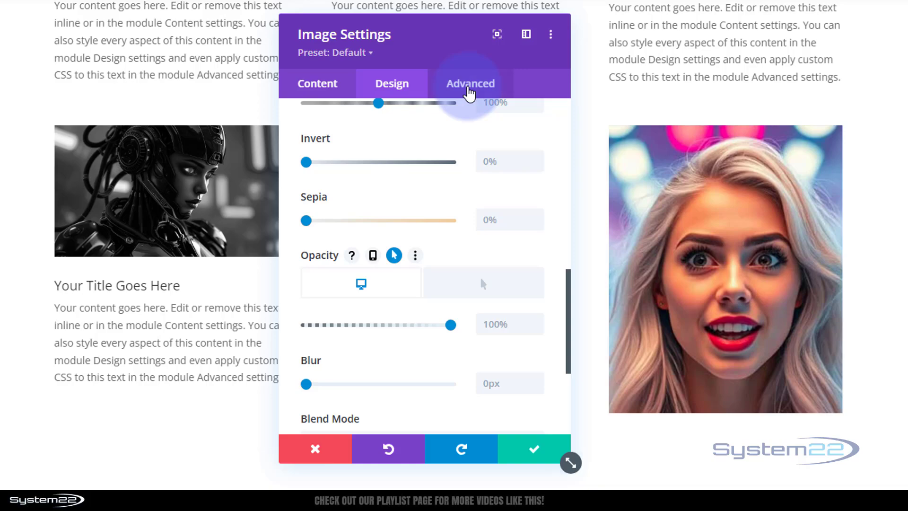
# Step: Set the image module's Transition Duration to 3000ms in its transition settings
pyautogui.click(471, 88)
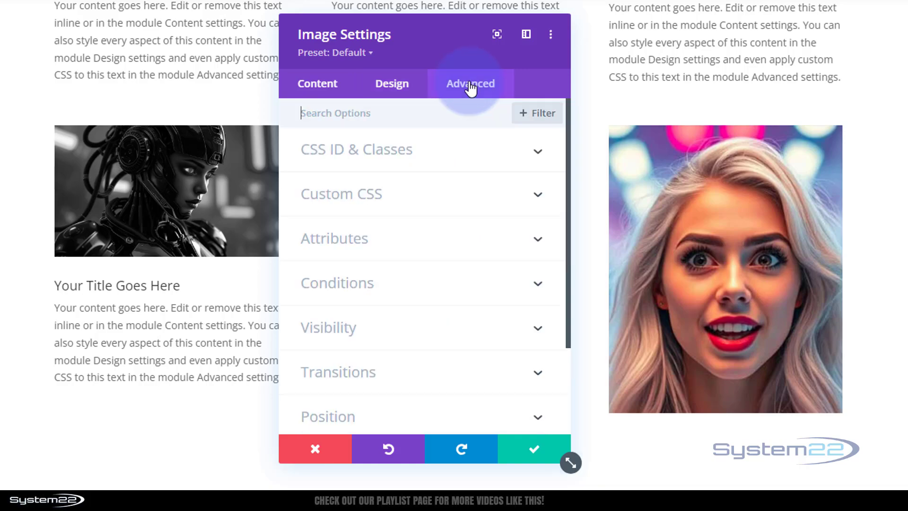
pyautogui.click(413, 372)
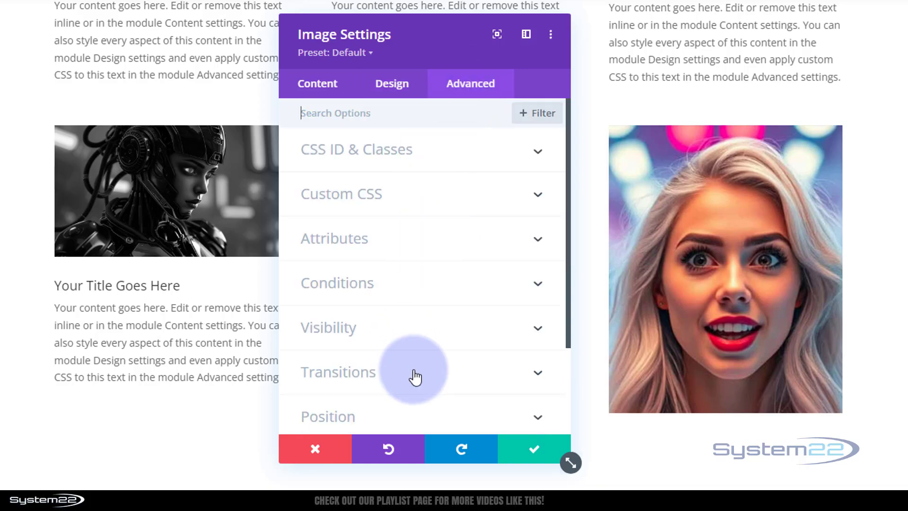
pyautogui.click(485, 168)
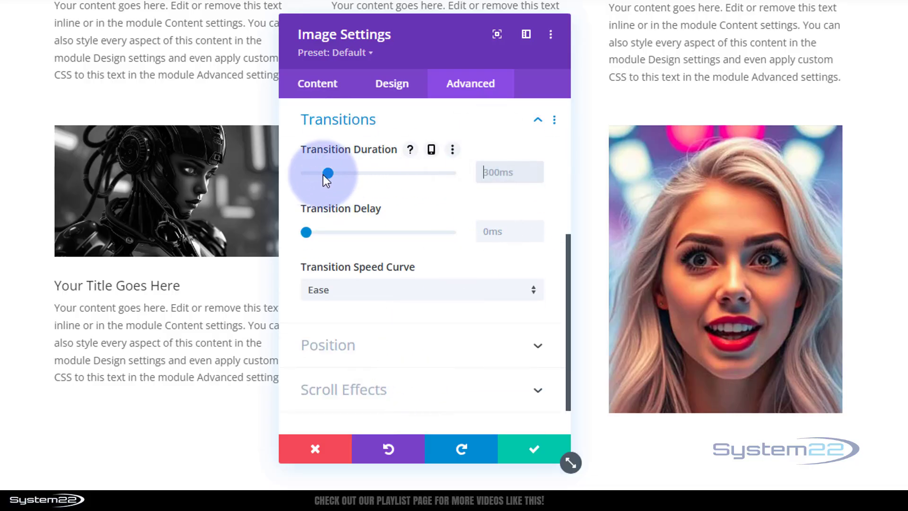
pyautogui.moveTo(328, 174); pyautogui.dragTo(468, 178)
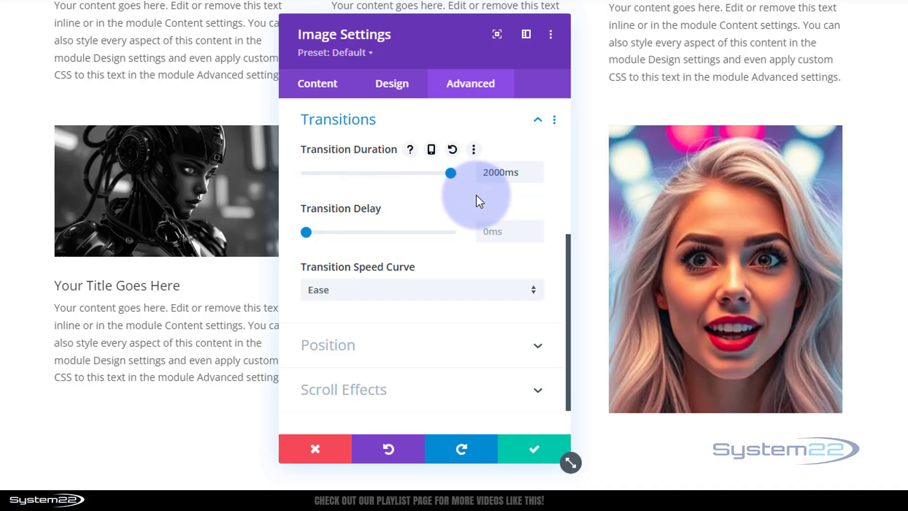
pyautogui.click(485, 171)
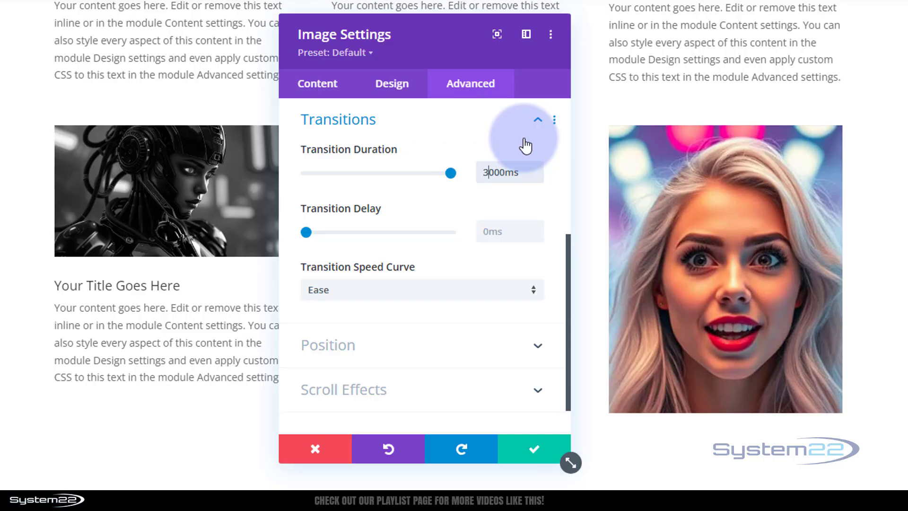
# Step: Choose Ease-In-Out as the image module's Transition Speed Curve and save the module
pyautogui.click(395, 288)
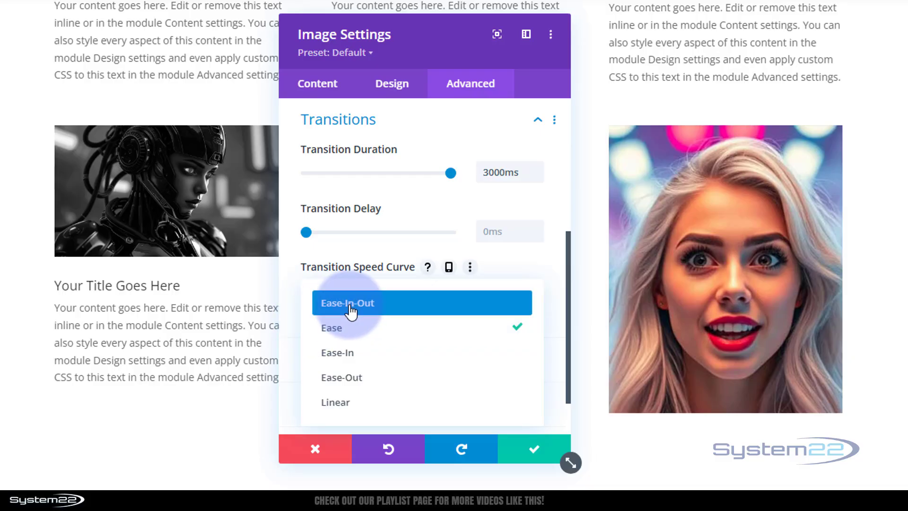
pyautogui.click(352, 305)
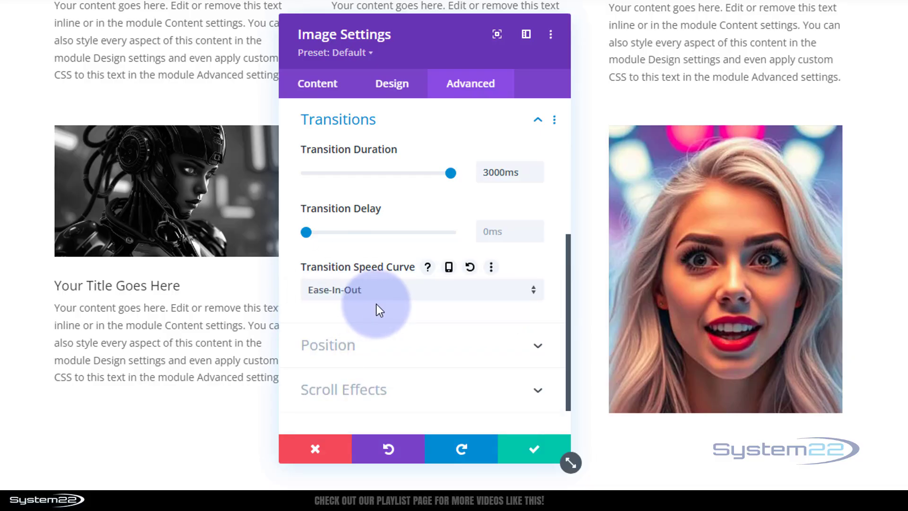
pyautogui.click(533, 461)
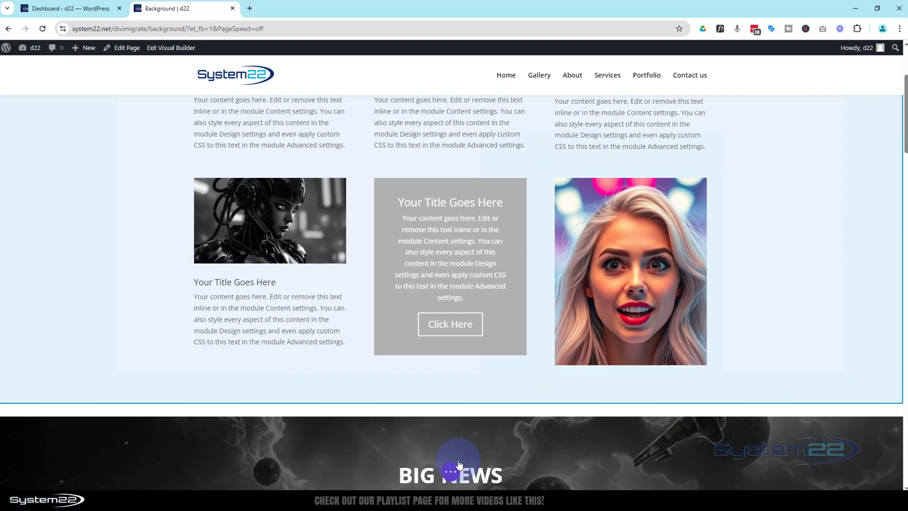
# Step: Save the page and exit the Visual Builder to test the second-row portrait image's hover fade on the live page
pyautogui.click(455, 470)
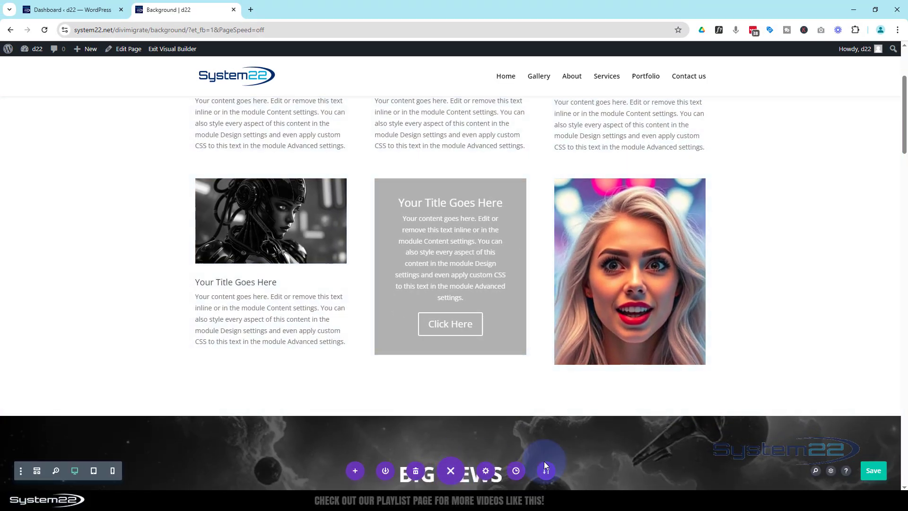
pyautogui.click(875, 473)
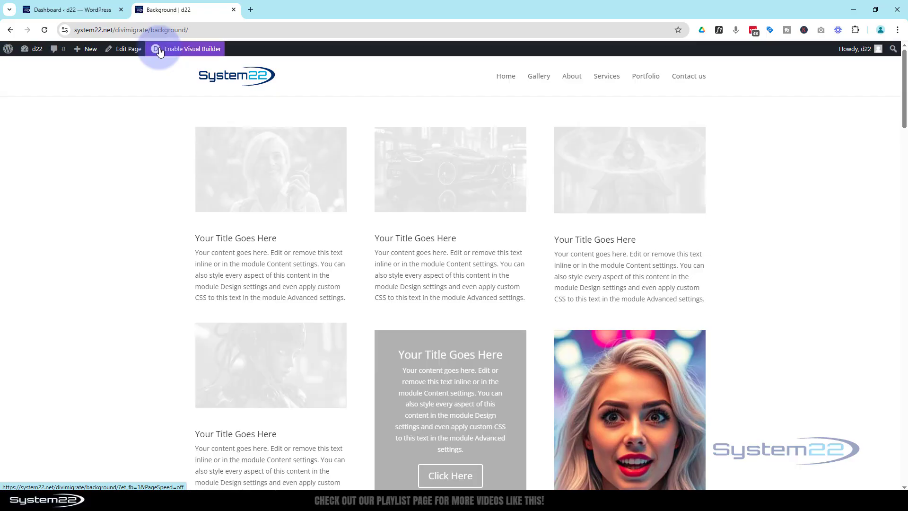
pyautogui.scroll(-1, 95, 188)
pyautogui.scroll(-1, 96, 187)
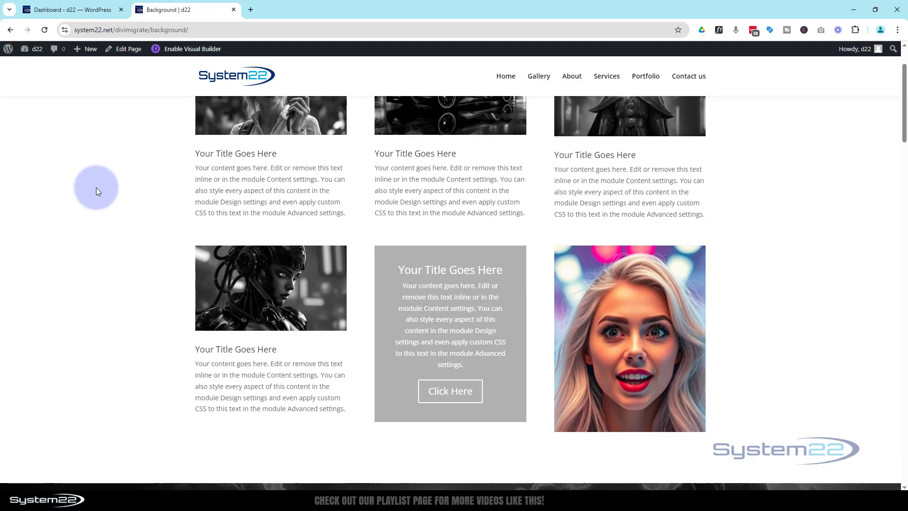
pyautogui.scroll(-1, 98, 209)
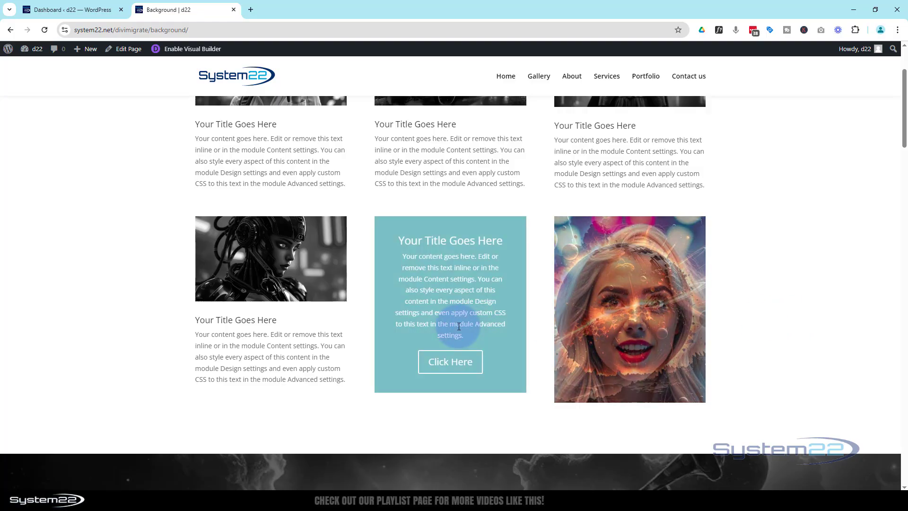
# Step: Examine the hover filter effects on the live page's image rows, Big News banner, call-to-action boxes and two-column images
pyautogui.scroll(-2, 256, 329)
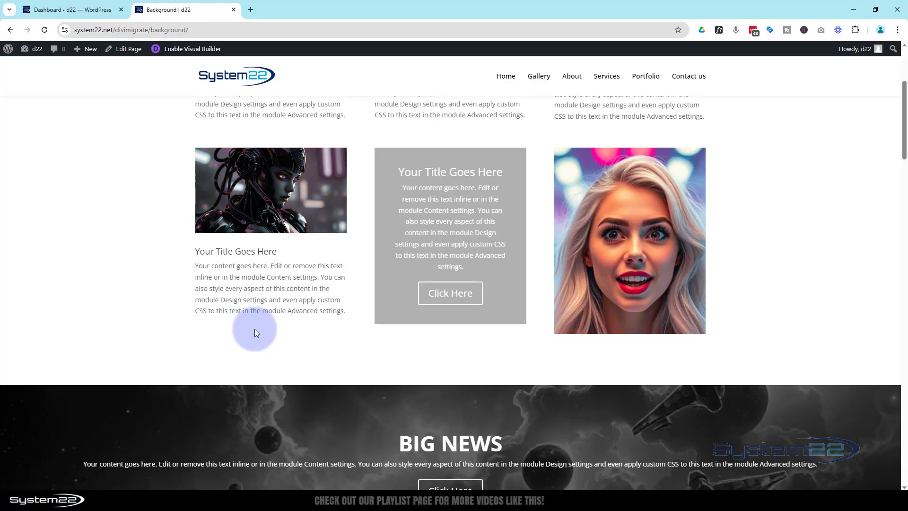
pyautogui.scroll(4, 253, 328)
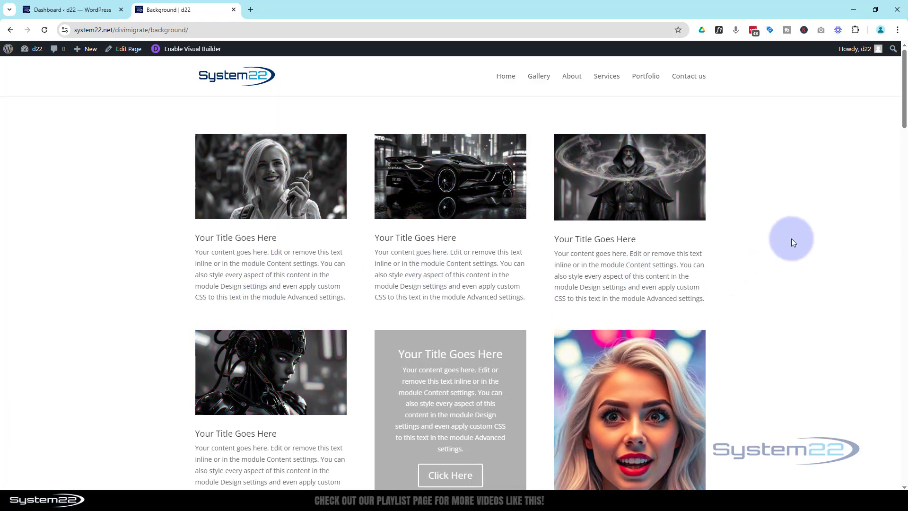
pyautogui.scroll(-8, 825, 225)
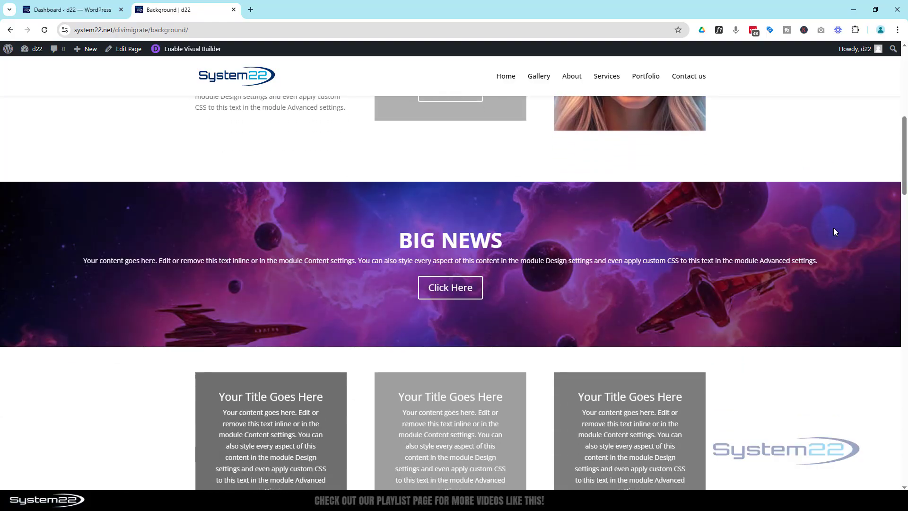
pyautogui.scroll(-2, 742, 226)
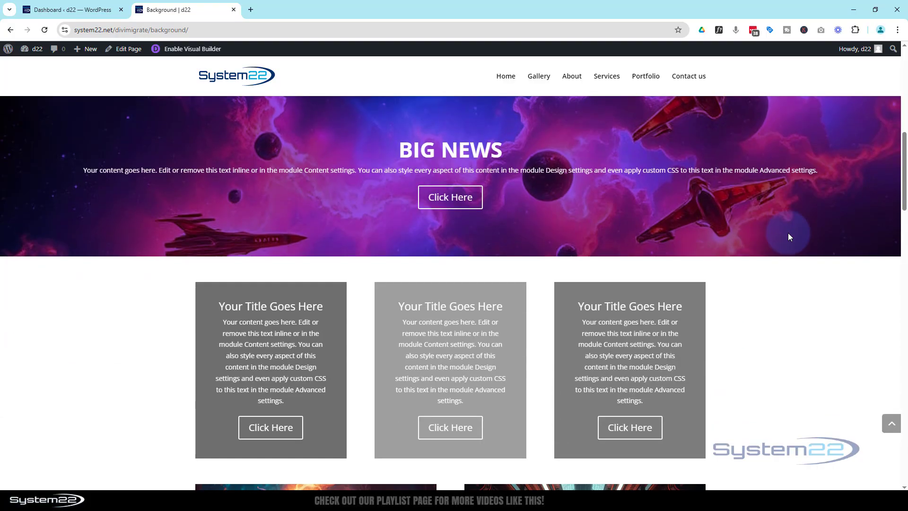
pyautogui.scroll(-2, 787, 233)
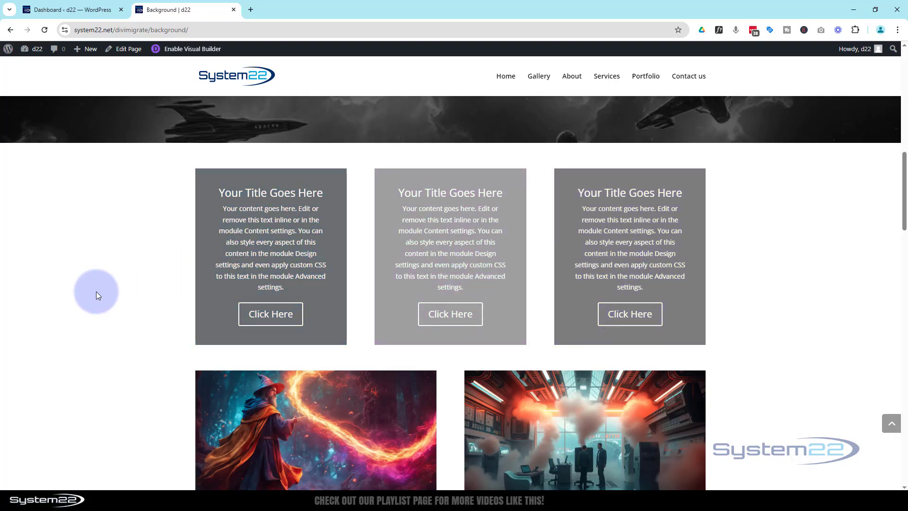
pyautogui.scroll(-2, 96, 291)
pyautogui.scroll(-3, 96, 292)
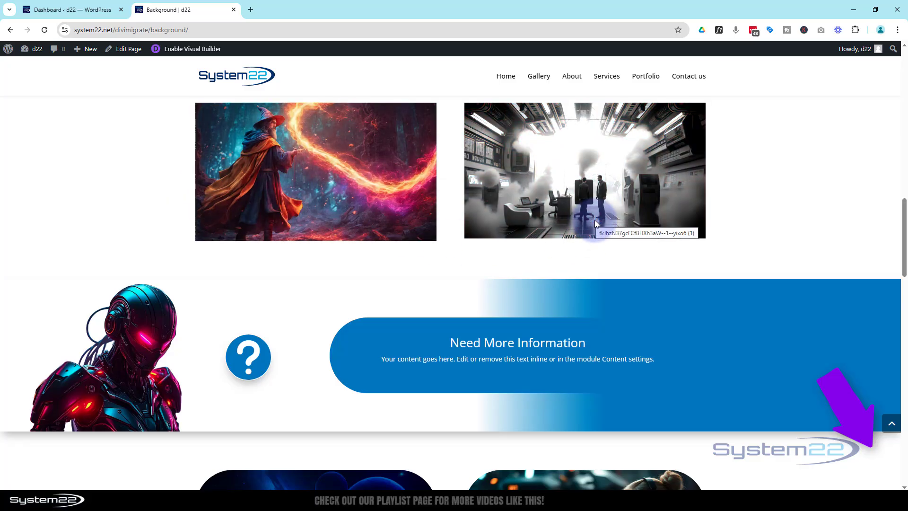
pyautogui.scroll(3, 892, 197)
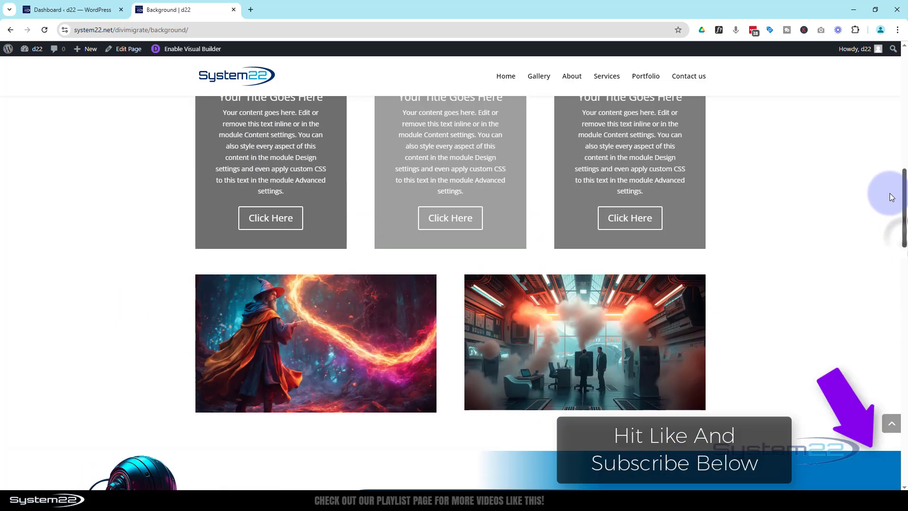
pyautogui.scroll(10, 882, 157)
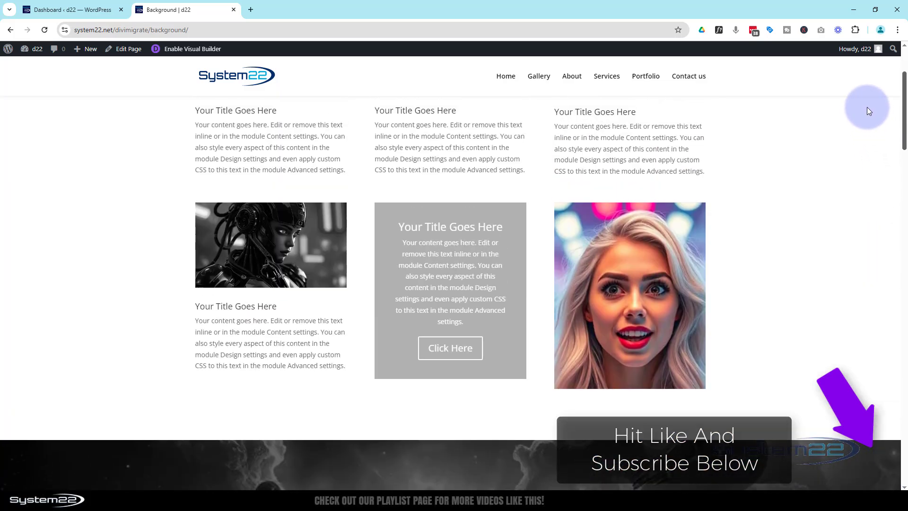
pyautogui.scroll(2, 867, 106)
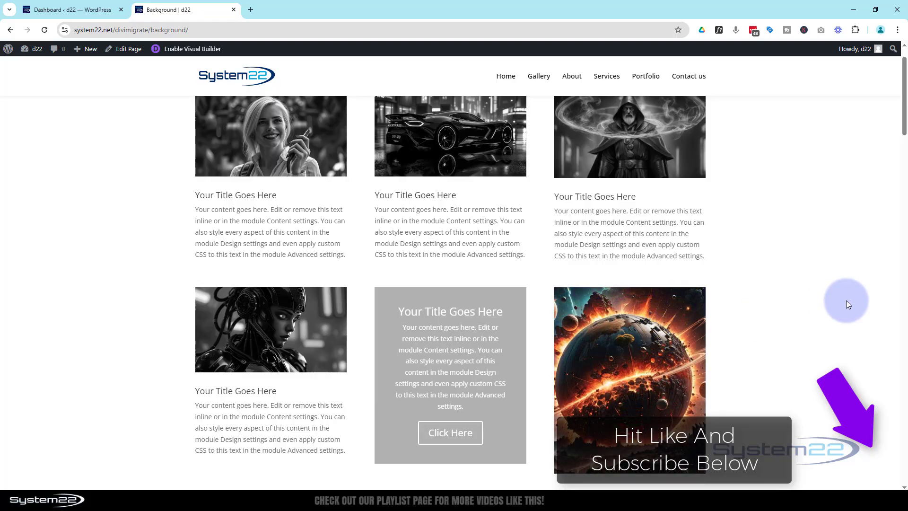
pyautogui.scroll(1, 847, 303)
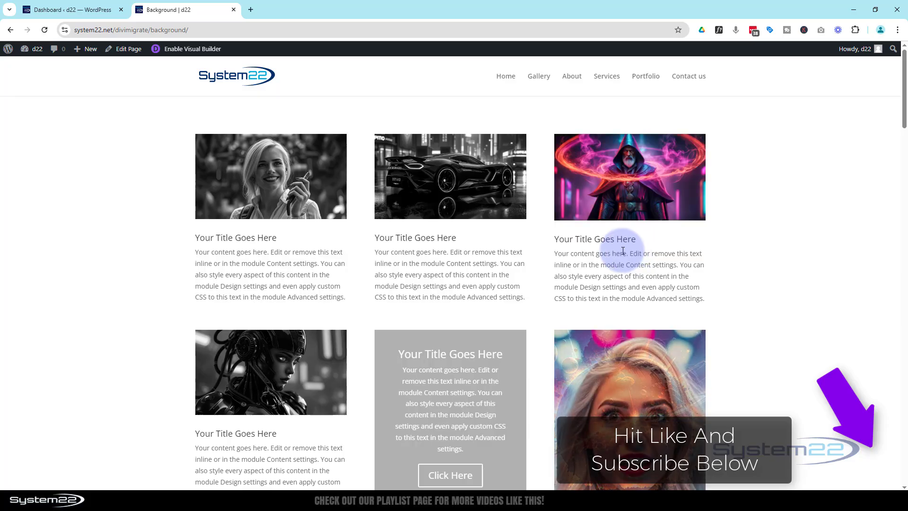